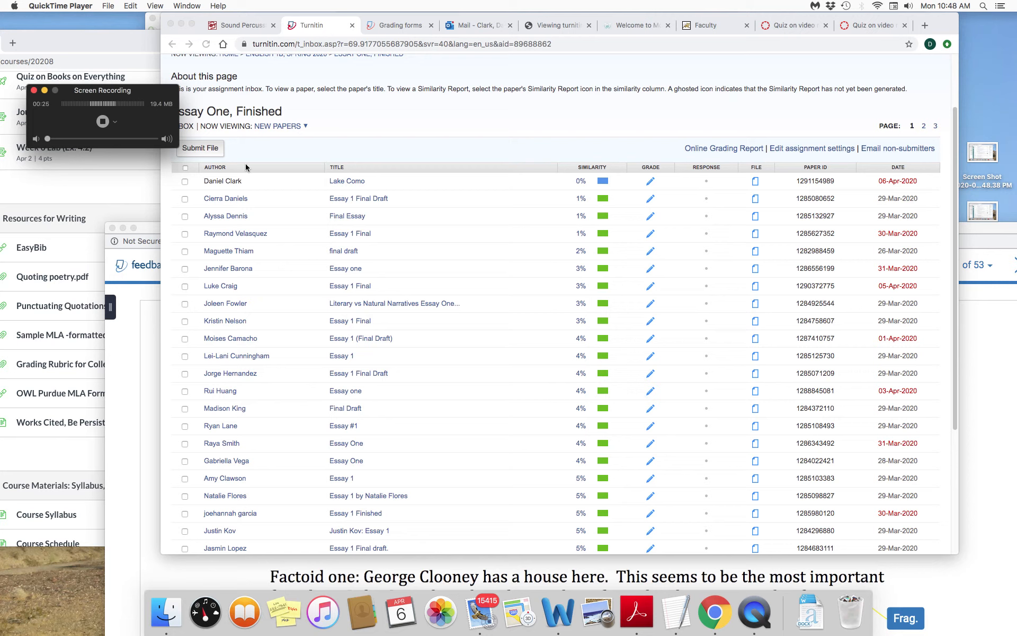
- Open the Lake Como paper in Feedback Studio from its similarity report and skim through its text
left_click_drag(154, 91, 124, 82)
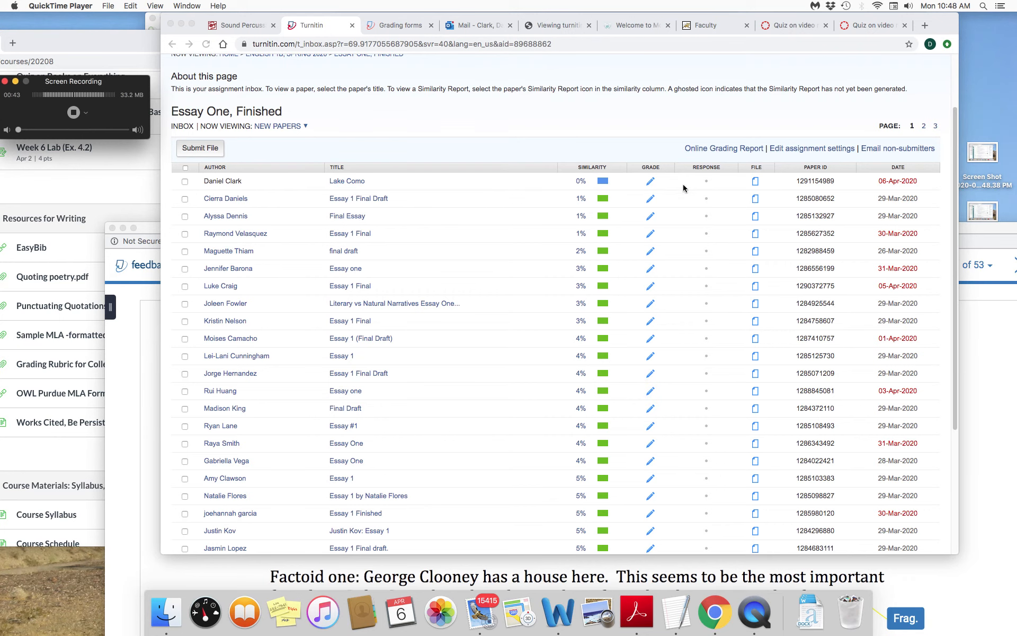
left_click(602, 185)
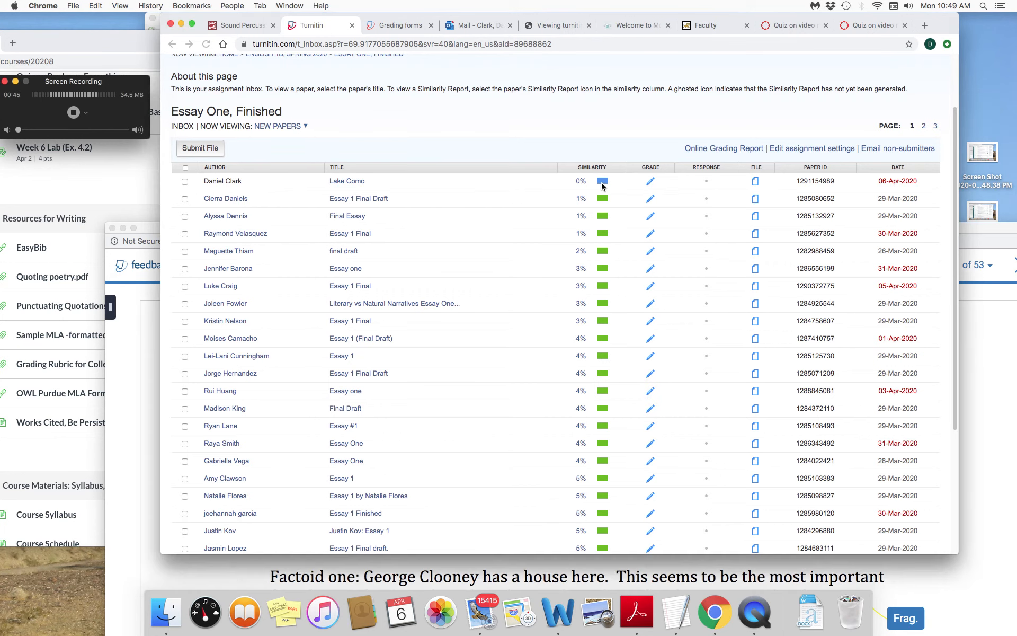
left_click(603, 183)
left_click_drag(726, 231, 662, 59)
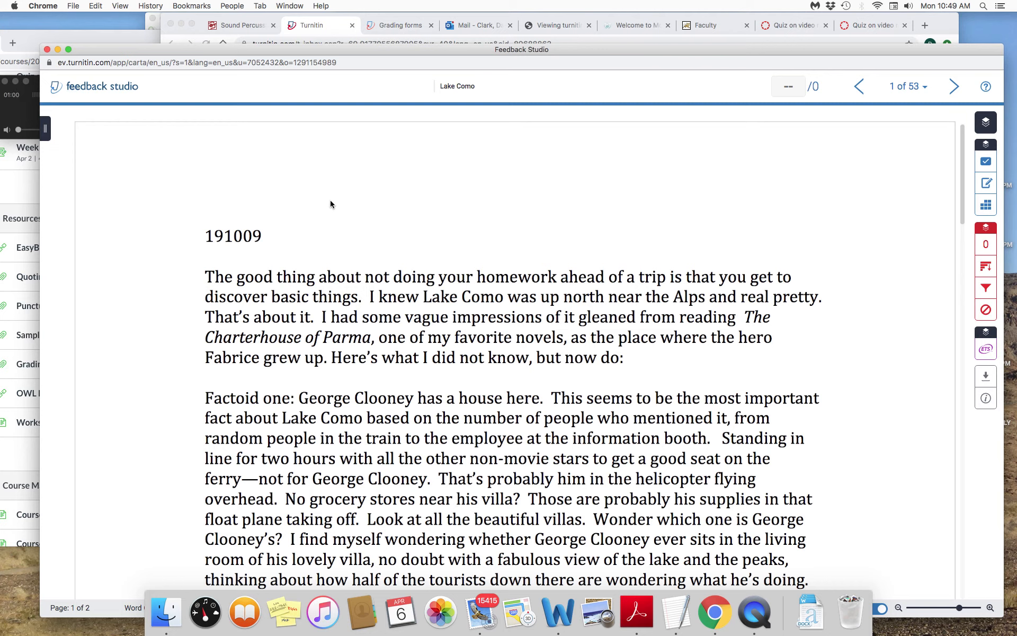
scroll(503, 263, "down", 8)
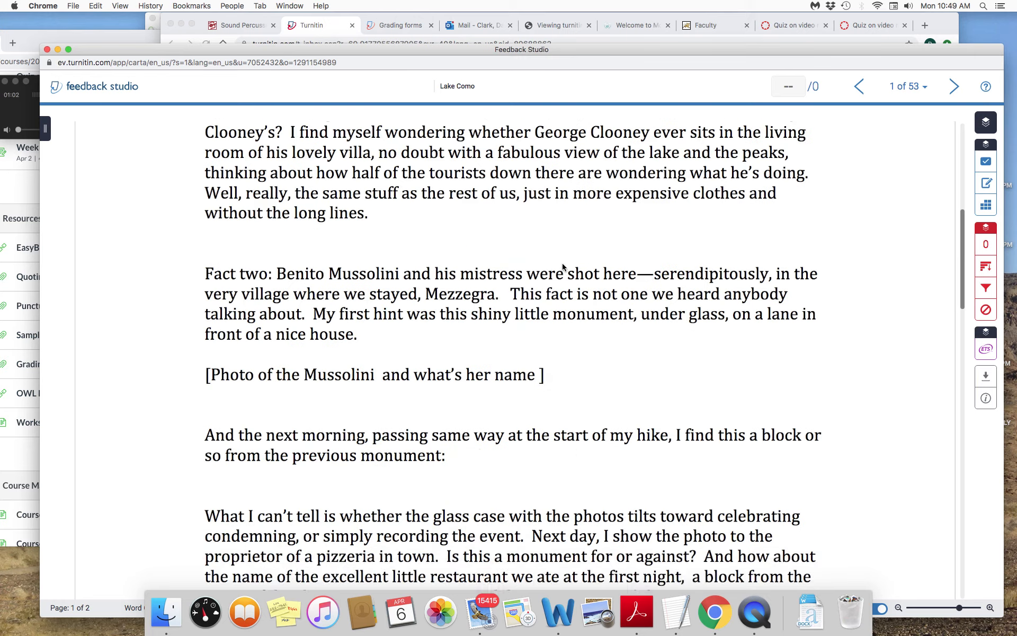
scroll(563, 265, "up", 8)
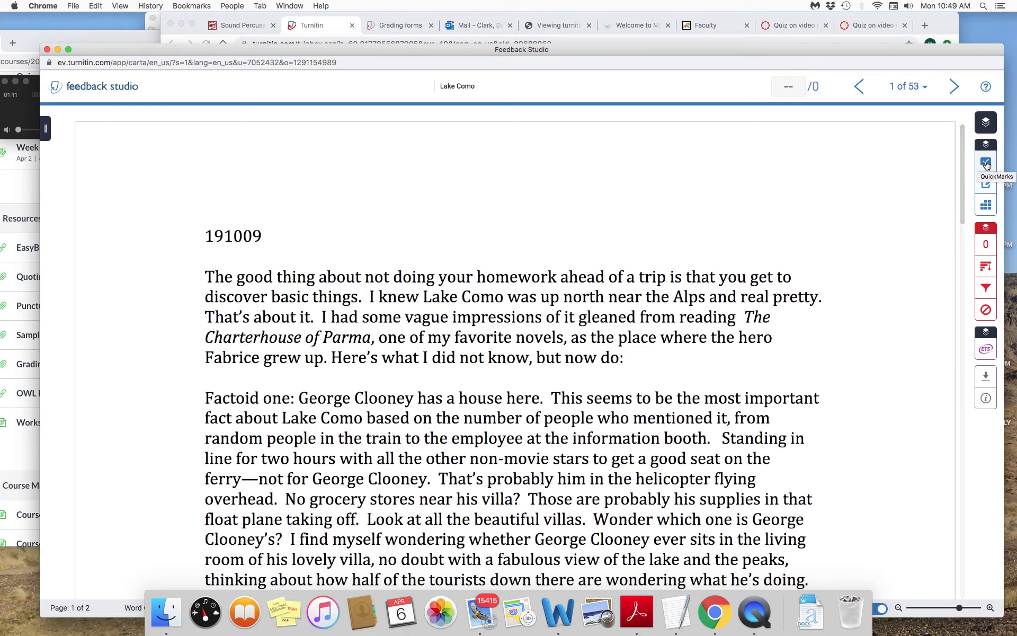
- Add "Please listen to the voice comment." below the greeting in the Feedback Summary's text comment and play the voice comment
left_click(984, 183)
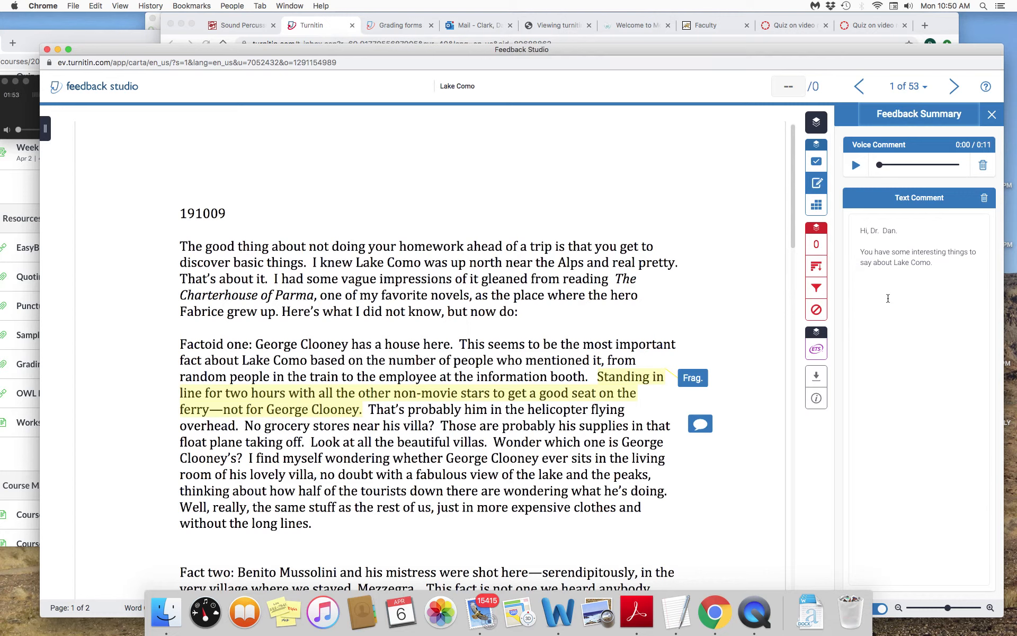
left_click(897, 230)
key("Return")
key("Return")
type("Pleas")
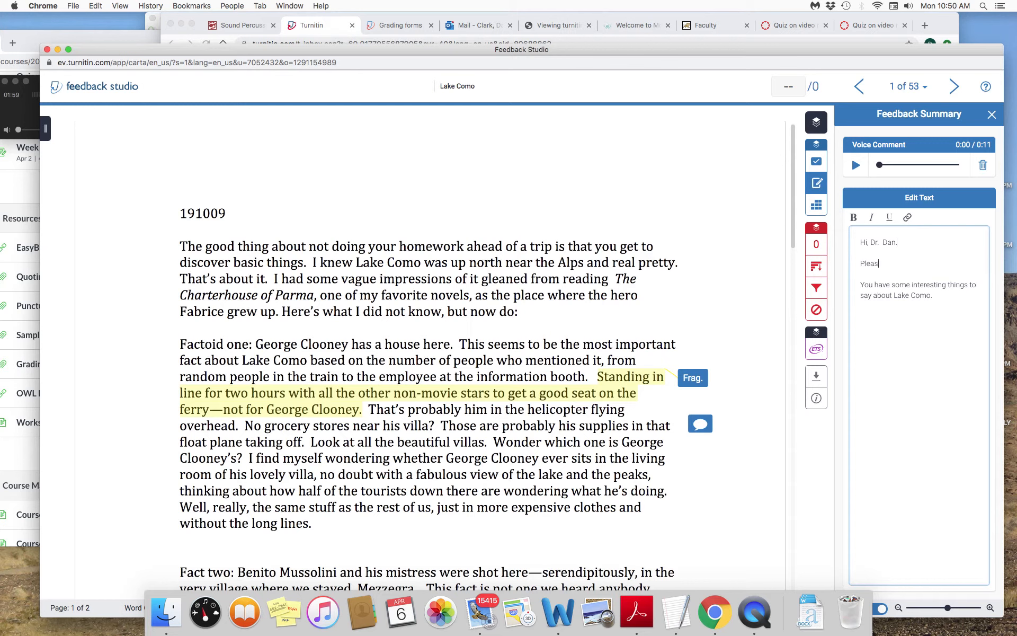
type("e listen to the voice comment.")
left_click(855, 165)
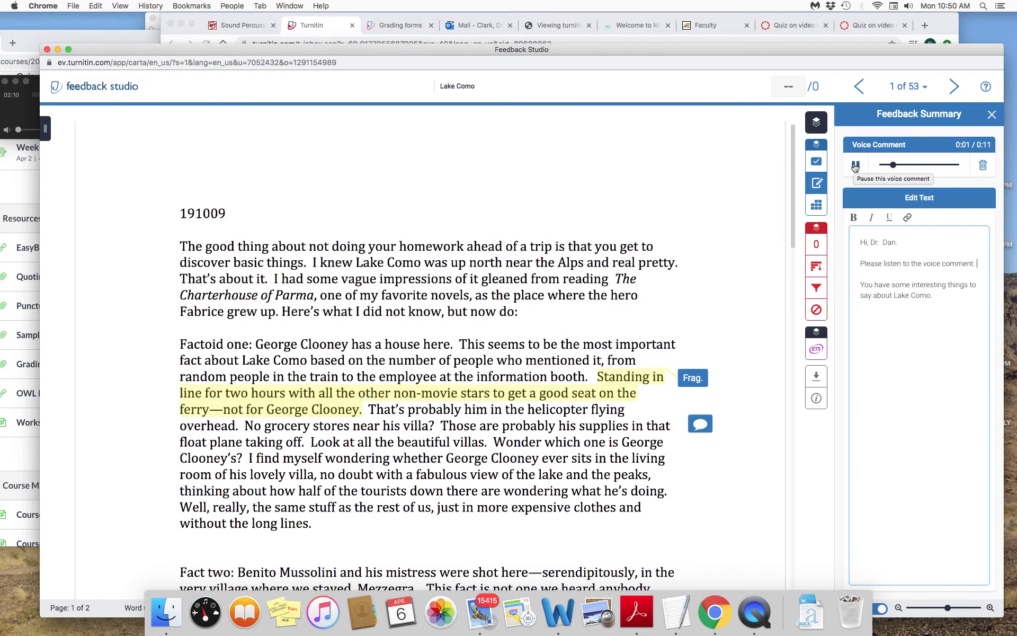
key("XF86AudioRaiseVolume")
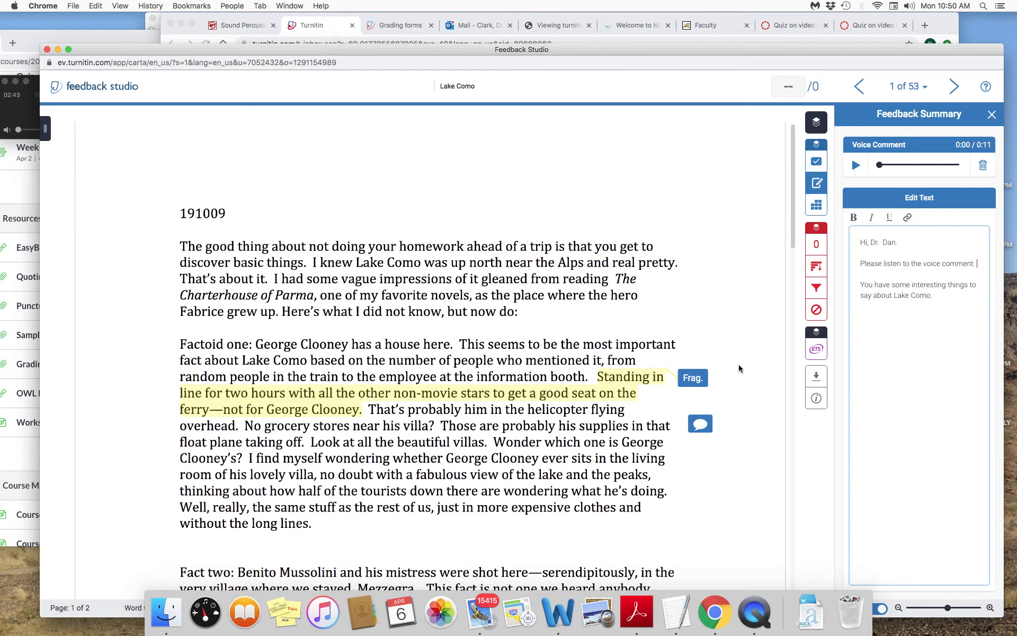
- Show the QuickMarks set and look through the paper for the marks and comments already placed on it
left_click(816, 163)
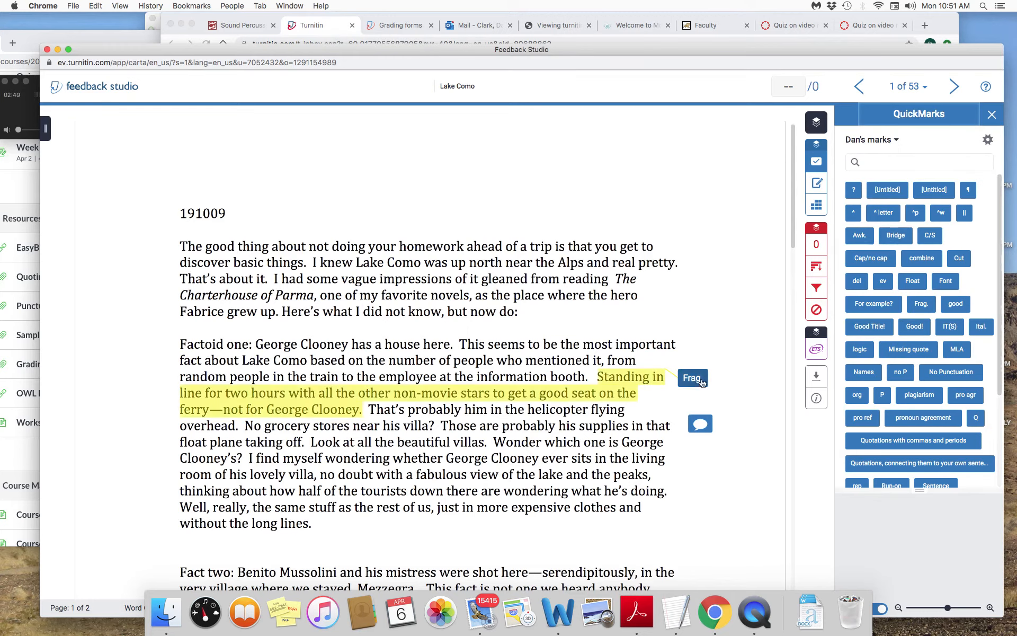
scroll(534, 292, "down", 10)
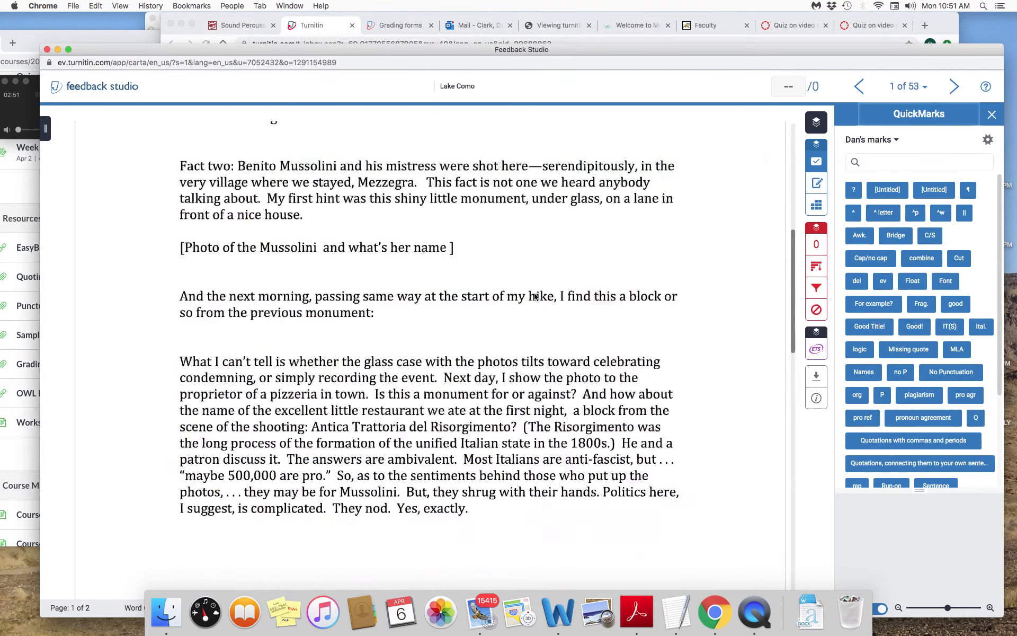
scroll(535, 296, "up", 10)
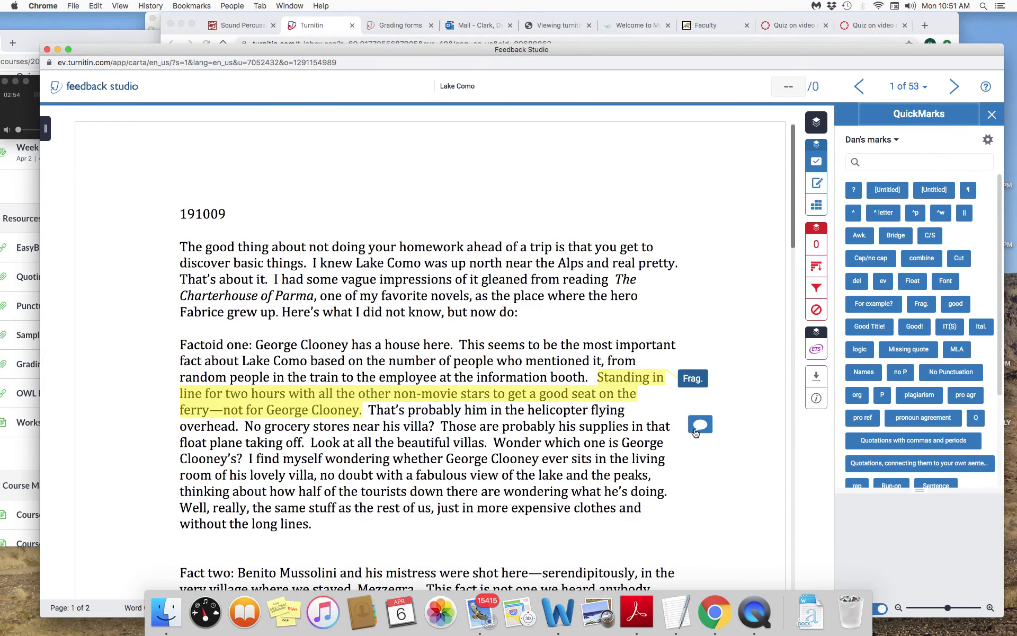
left_click(221, 163)
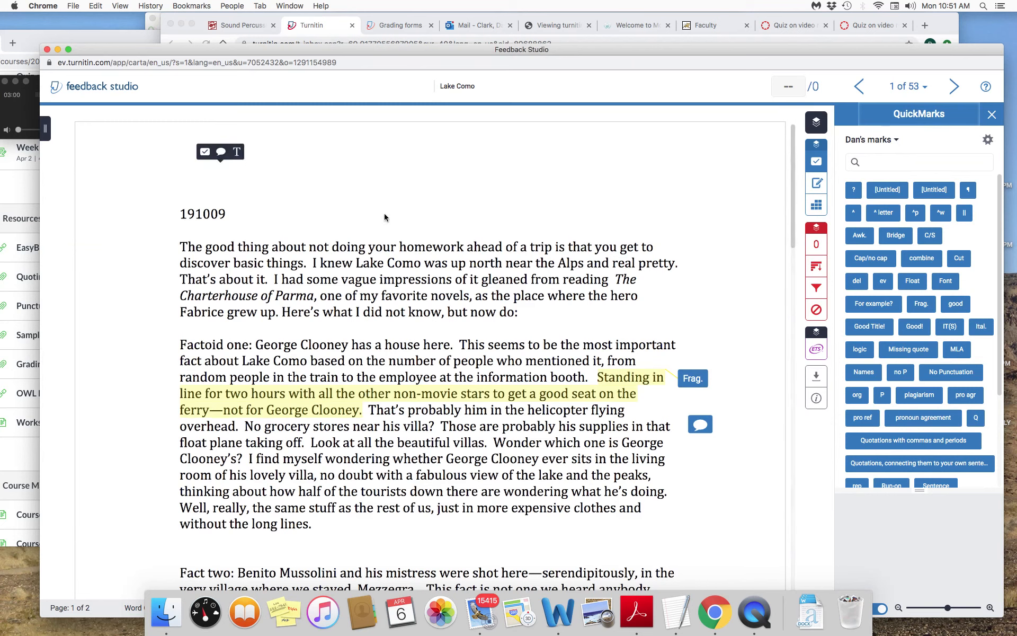
left_click(221, 153)
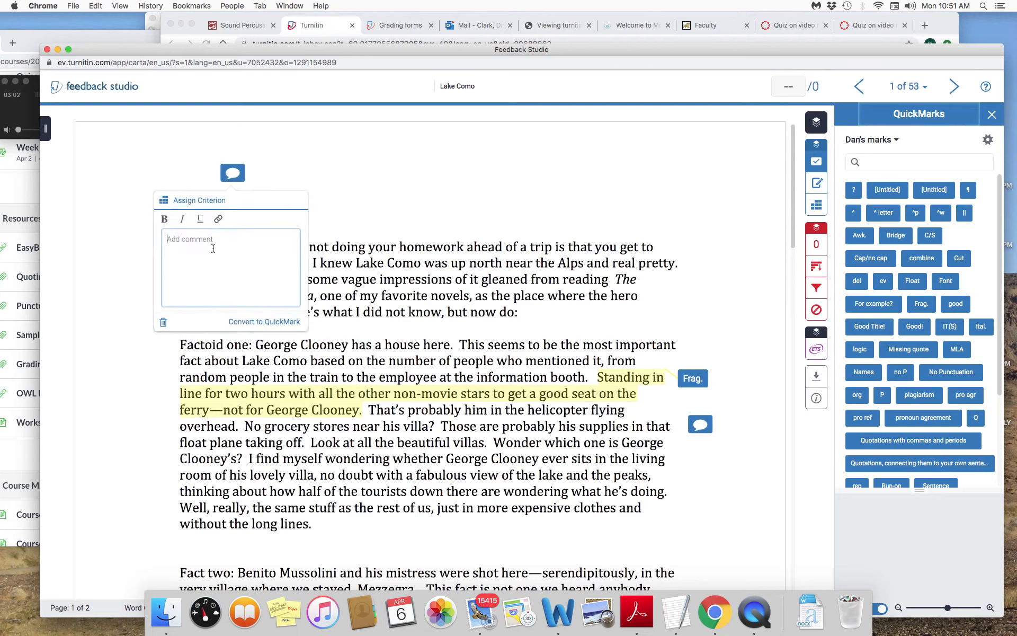
left_click(164, 326)
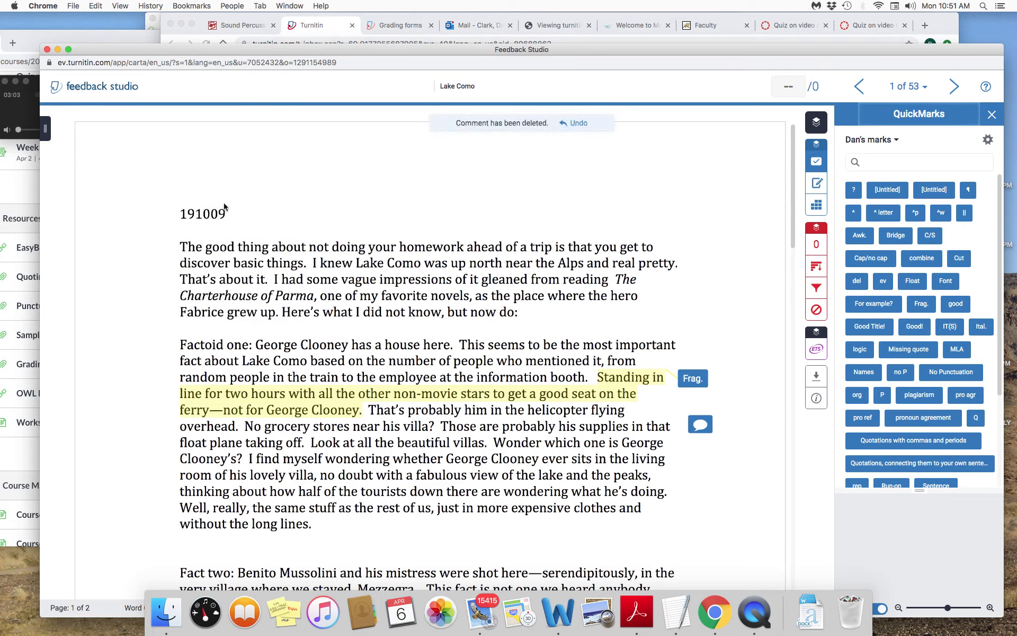
- Place the MLA QuickMark in the blank space above the number 191009 on the first page
left_click(218, 169)
left_click(204, 161)
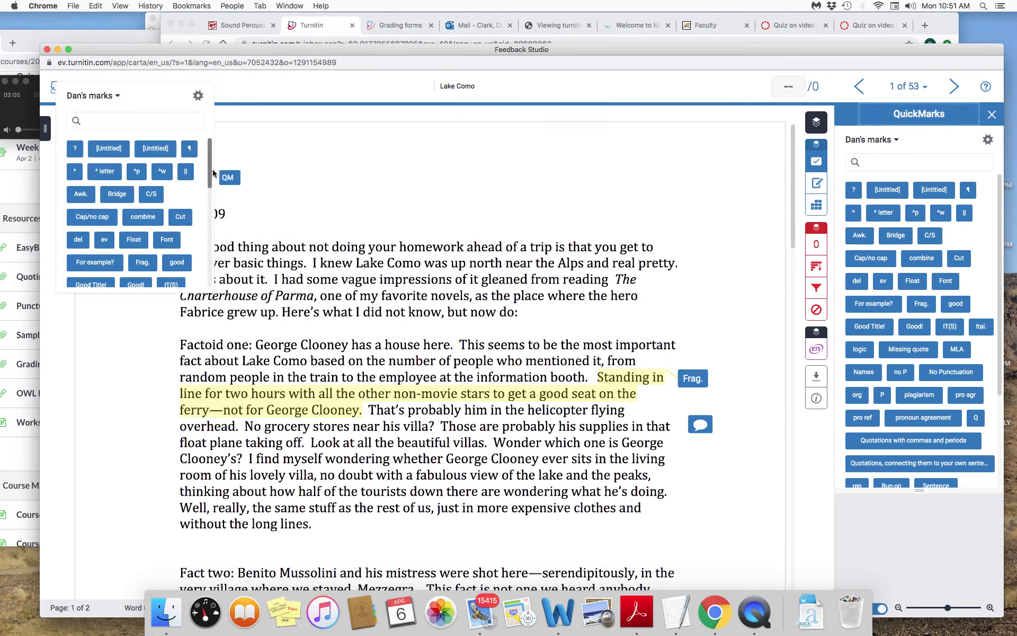
mouse_move(211, 175)
left_mouse_down()
mouse_move(205, 234)
mouse_move(207, 222)
left_mouse_up()
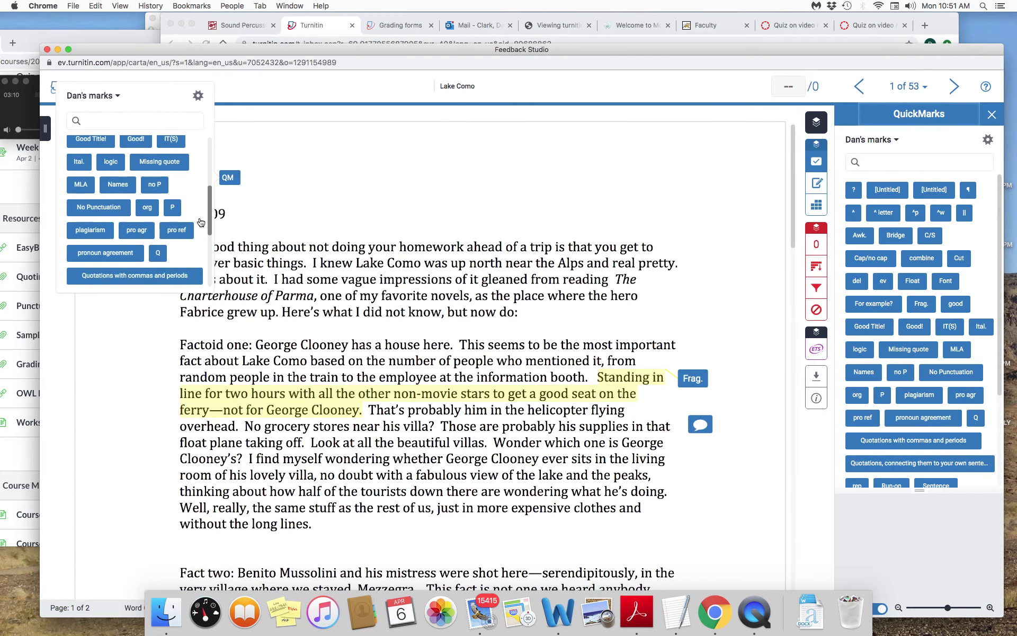
left_click(82, 186)
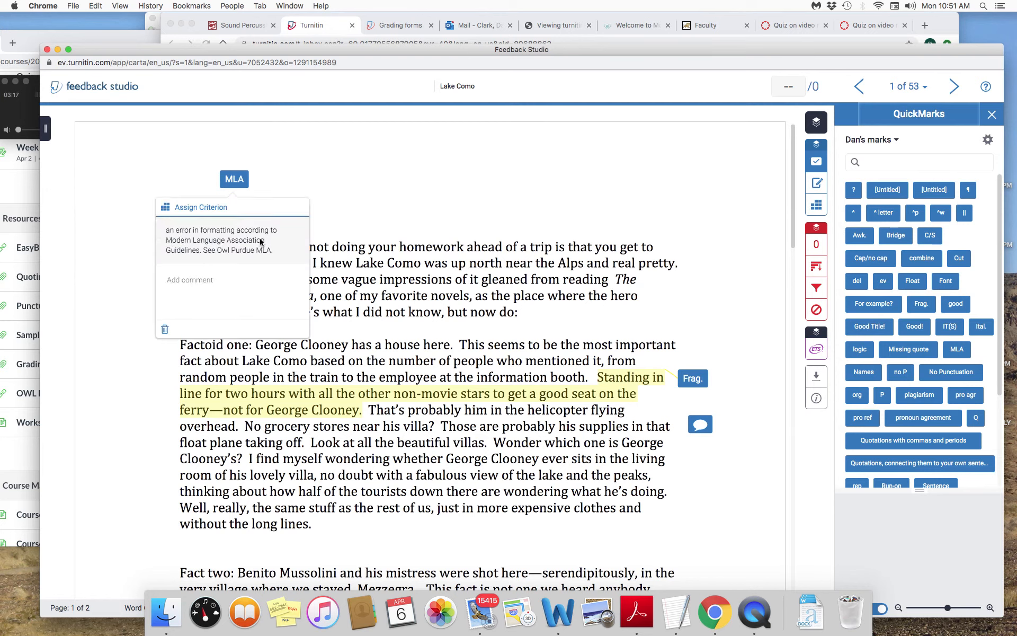
- Add the comment "You need a heading and double space throughout." to the MLA mark and reopen the mark to check it
left_click(173, 281)
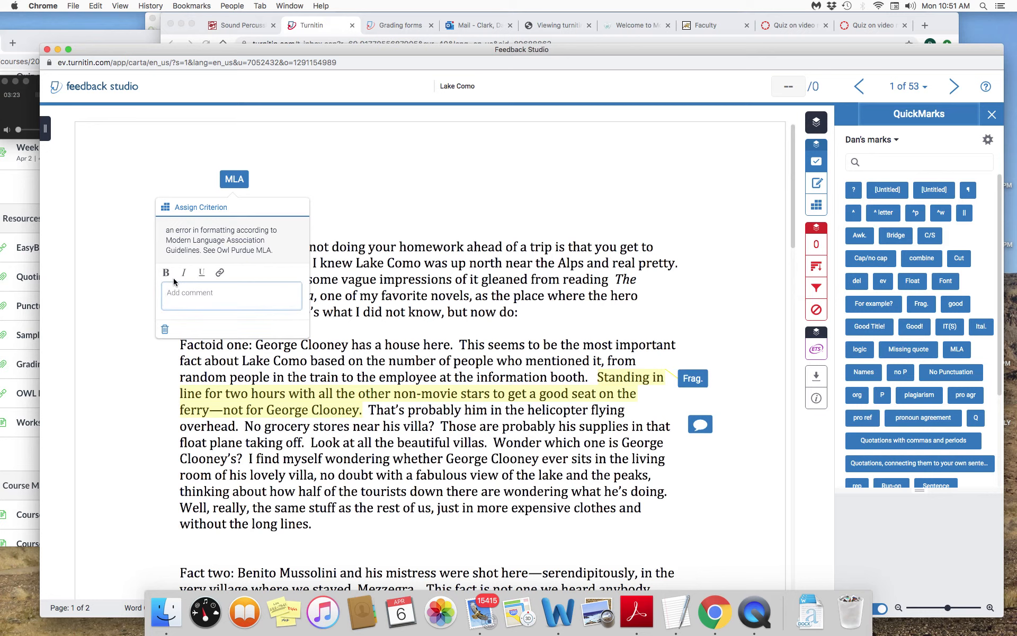
type("You nee")
type("d a heading")
type(" and ")
type("double do")
key("BackSpace")
key("BackSpace")
type("space ")
type("through")
type("to")
type("uth")
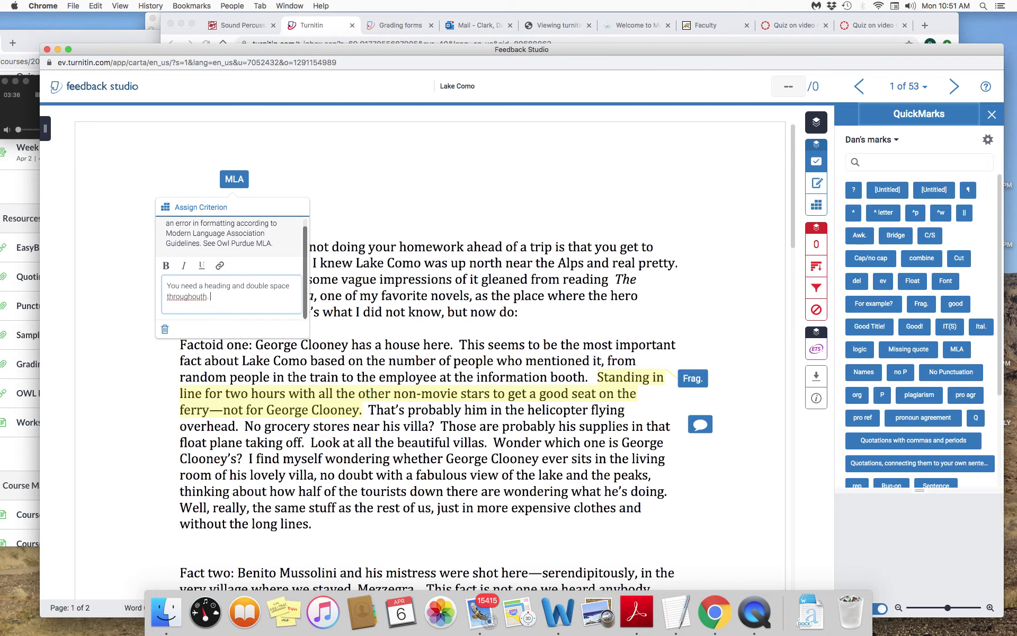
key("BackSpace")
left_click(361, 202)
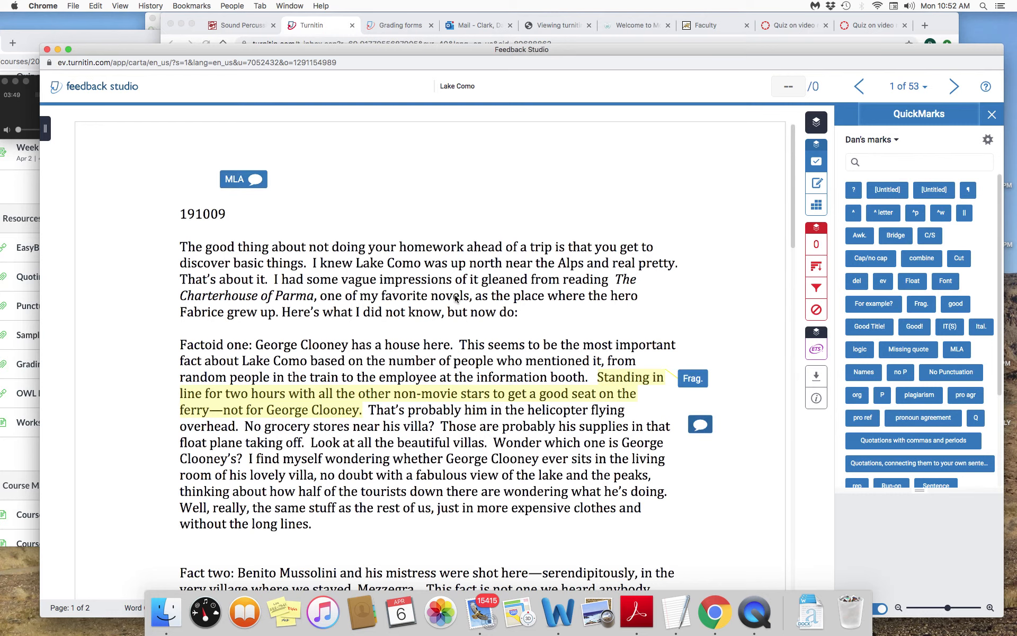
left_click(254, 187)
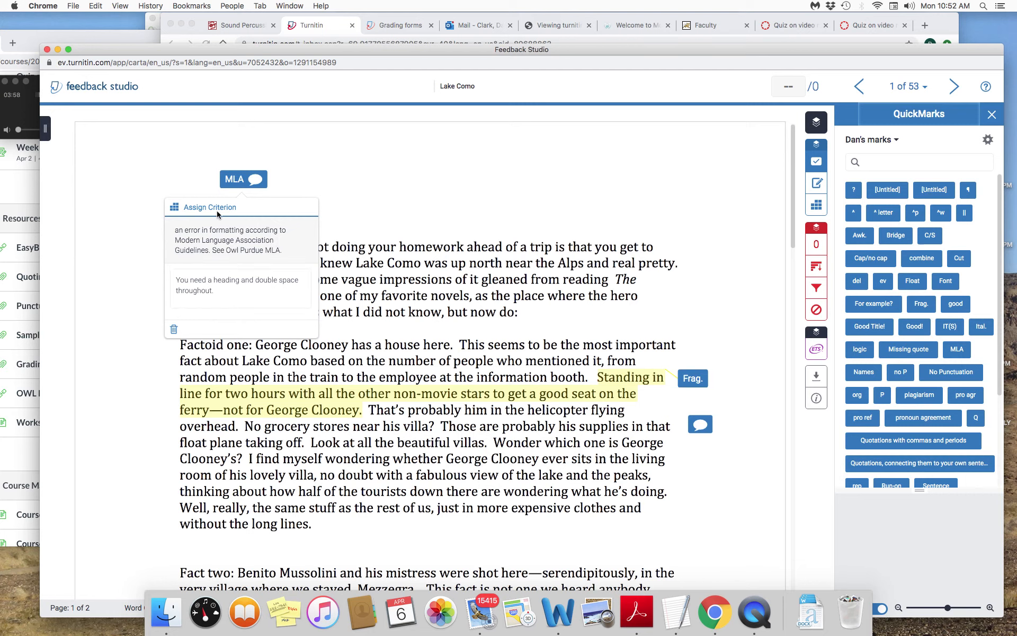
left_click(334, 189)
- Place the pronoun agreement QuickMark beside the MLA mark above the essay text and read through its explanation
left_click(370, 189)
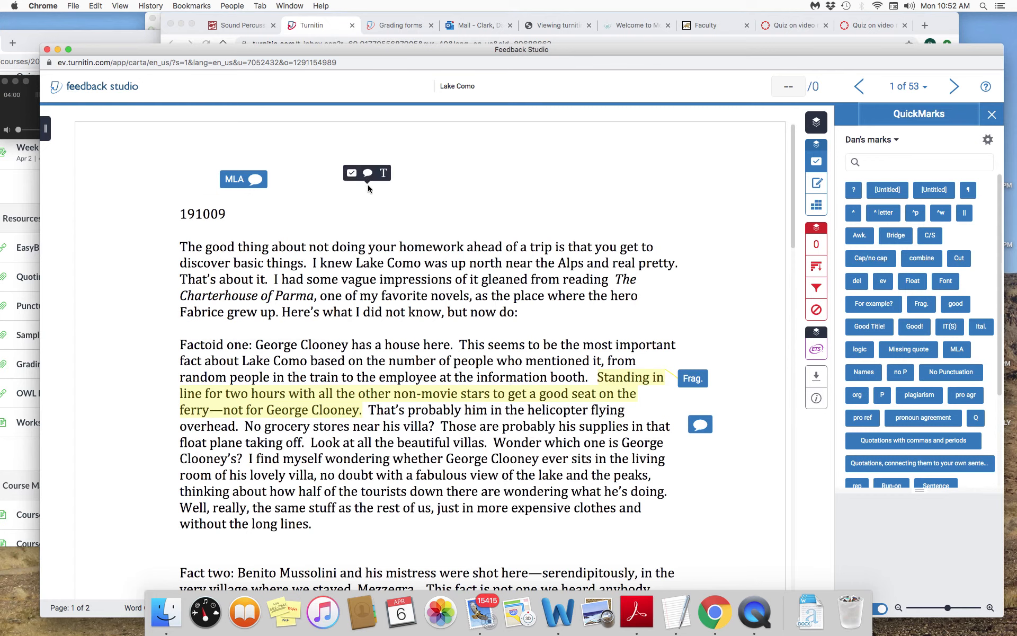
left_click(351, 173)
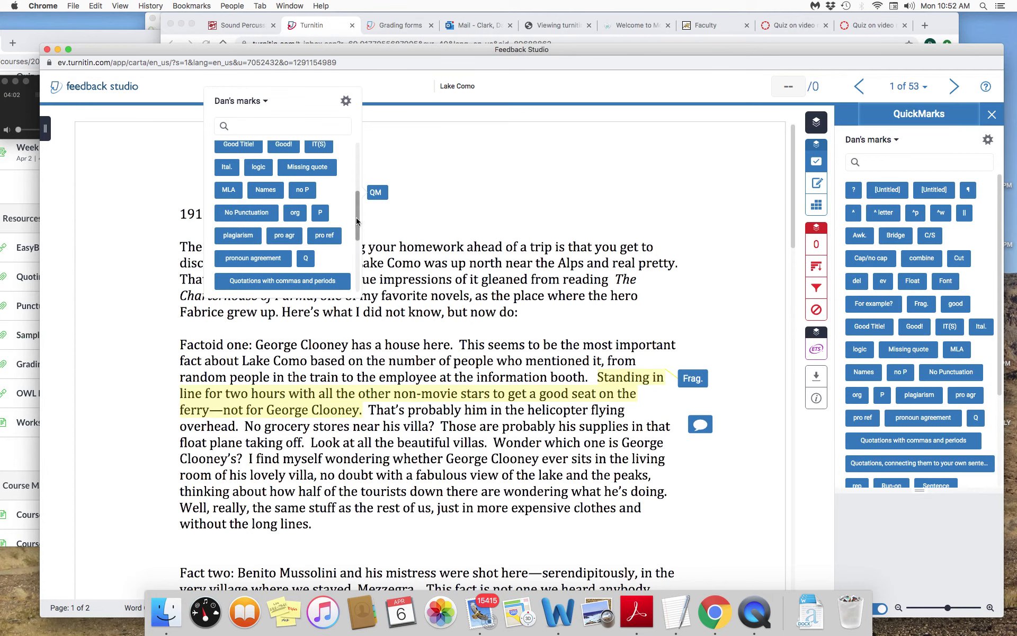
left_click_drag(357, 221, 357, 215)
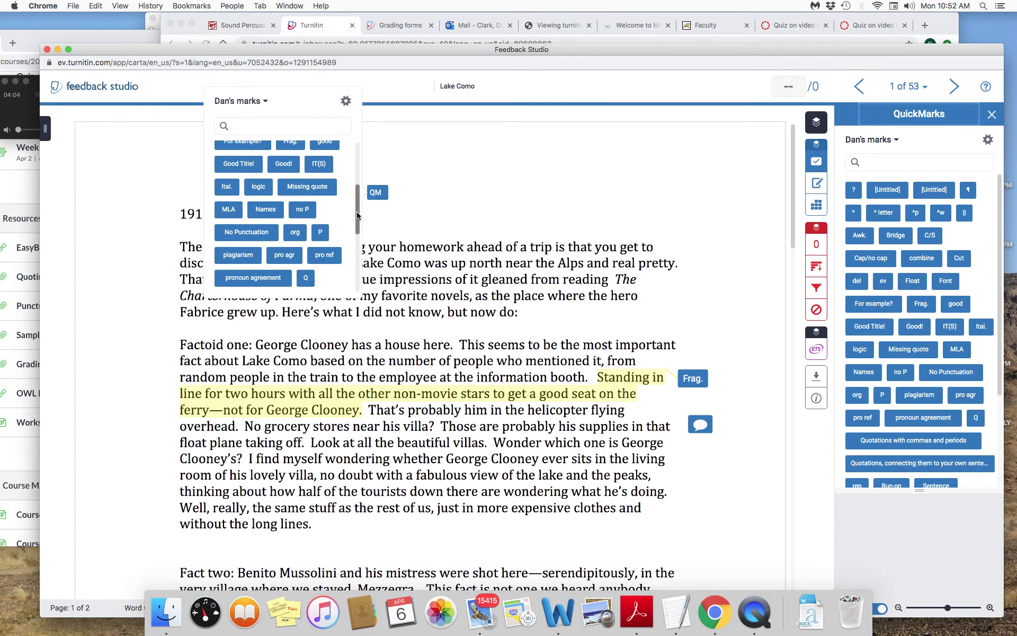
scroll(357, 215, "down", 1)
scroll(257, 254, "down", 1)
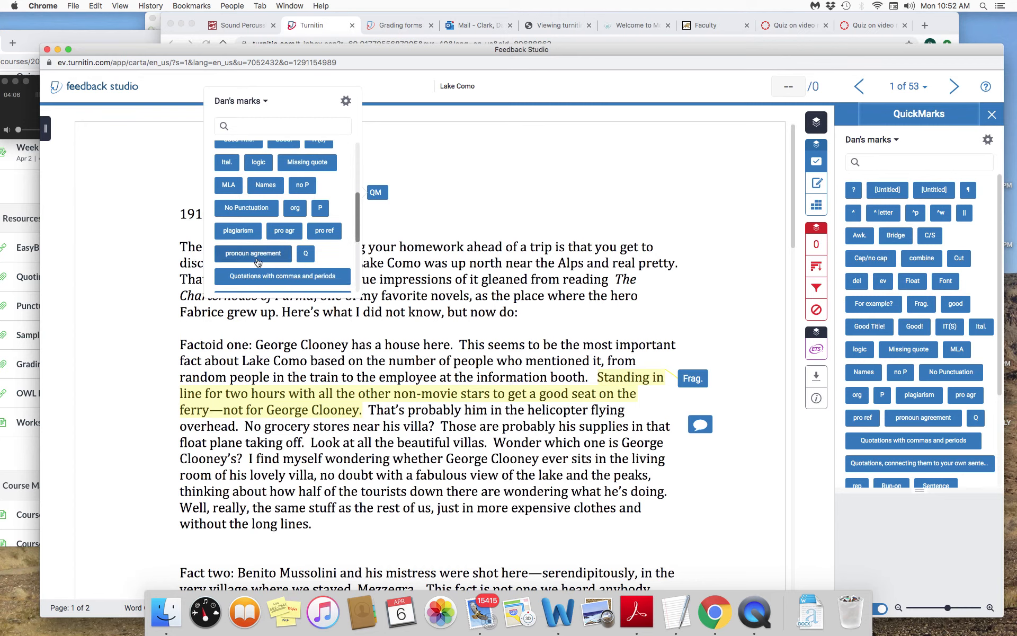
left_click(257, 259)
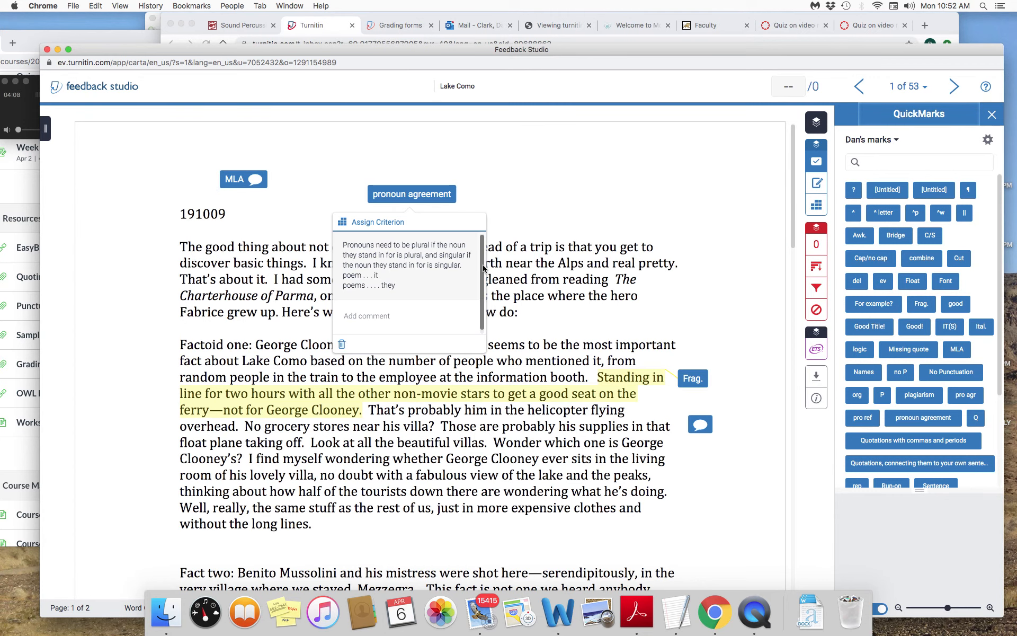
scroll(481, 259, "down", 1)
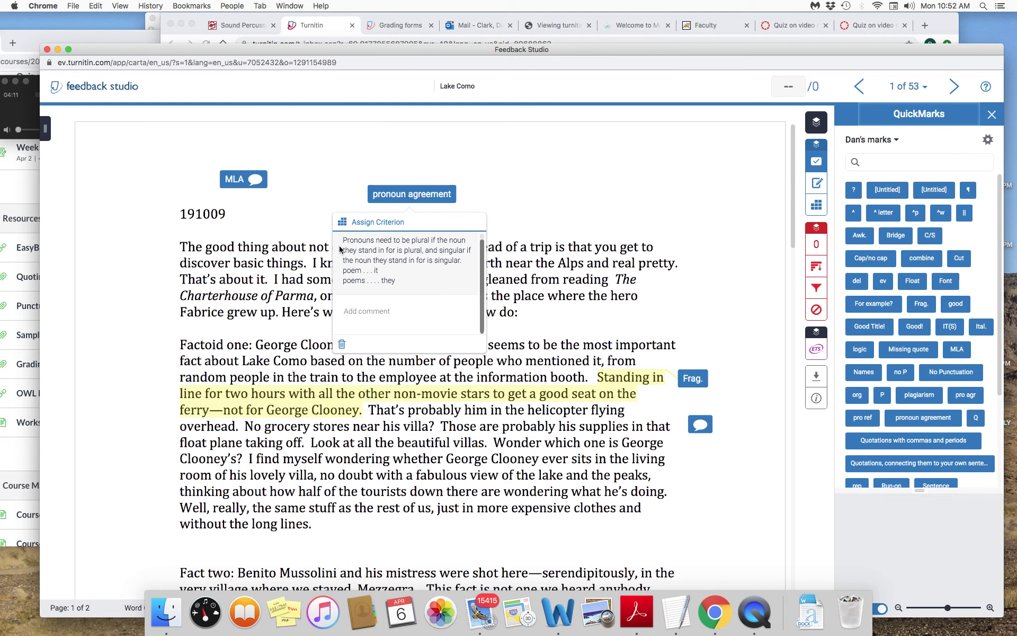
left_click(349, 309)
left_click(541, 188)
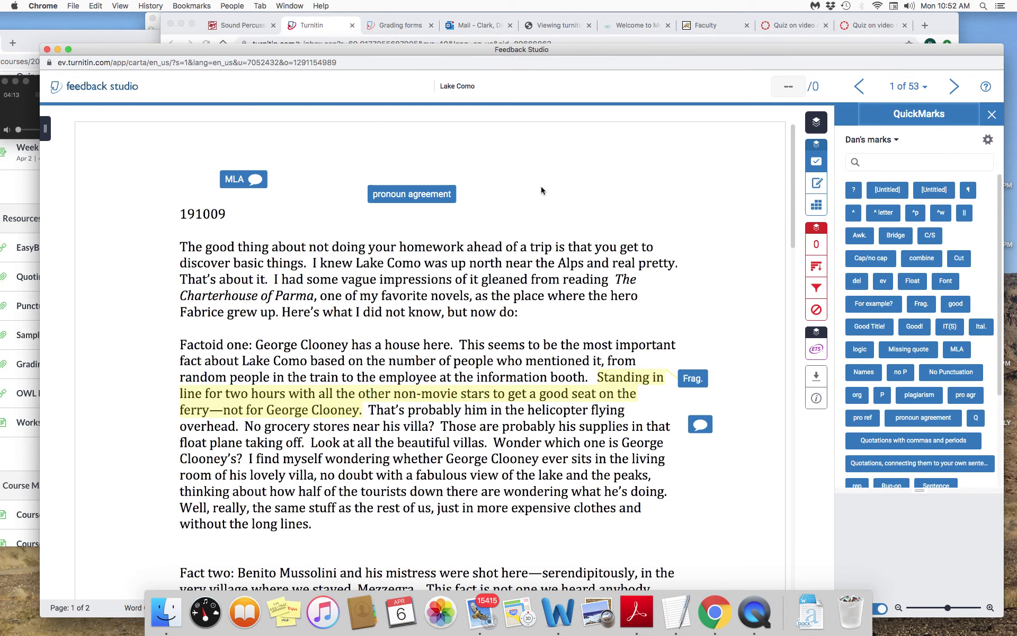
- Examine the explanation of the Frag. mark and the comment bubble below it in the George Clooney paragraph
left_click(694, 383)
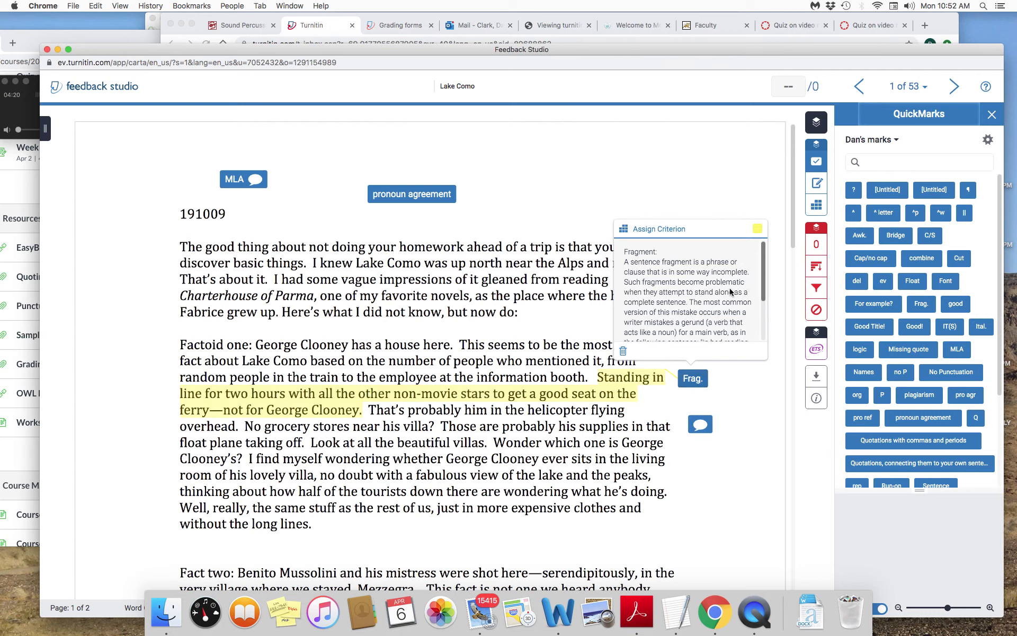
left_click_drag(763, 267, 771, 319)
left_click(730, 488)
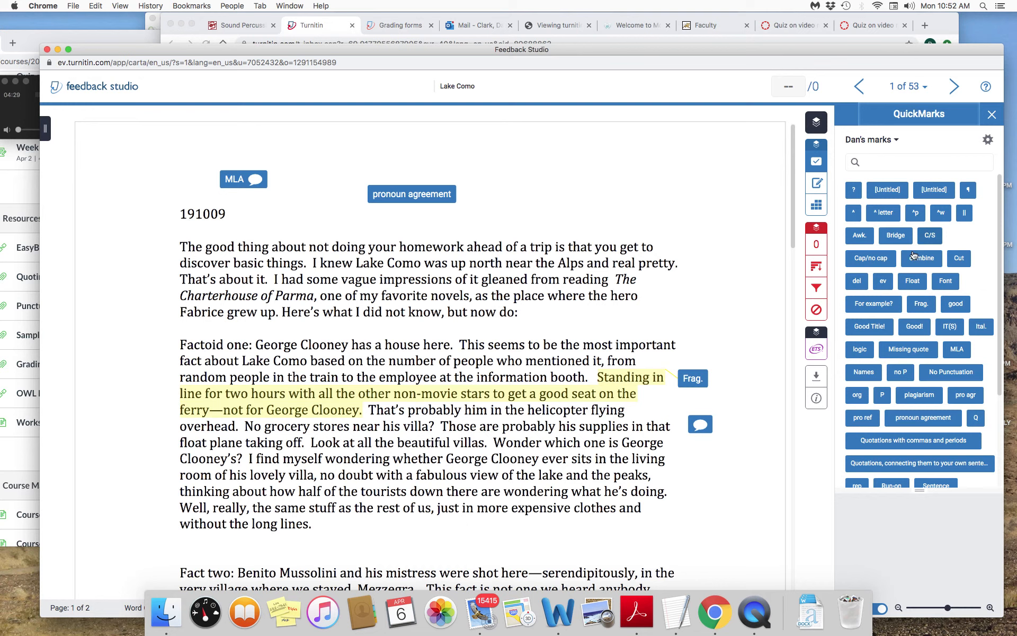
left_click(700, 425)
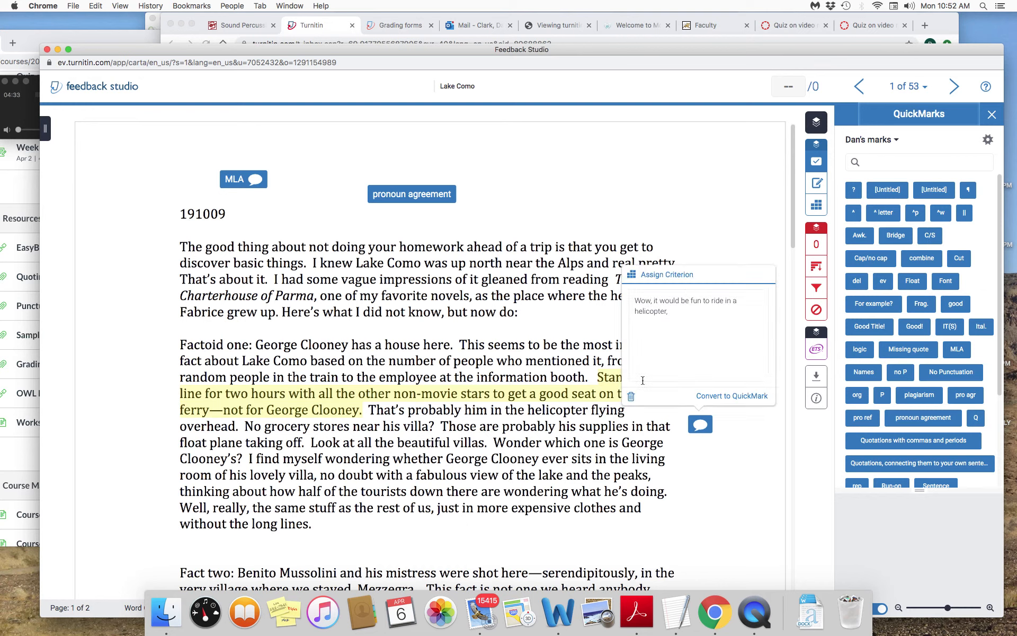
left_click(740, 482)
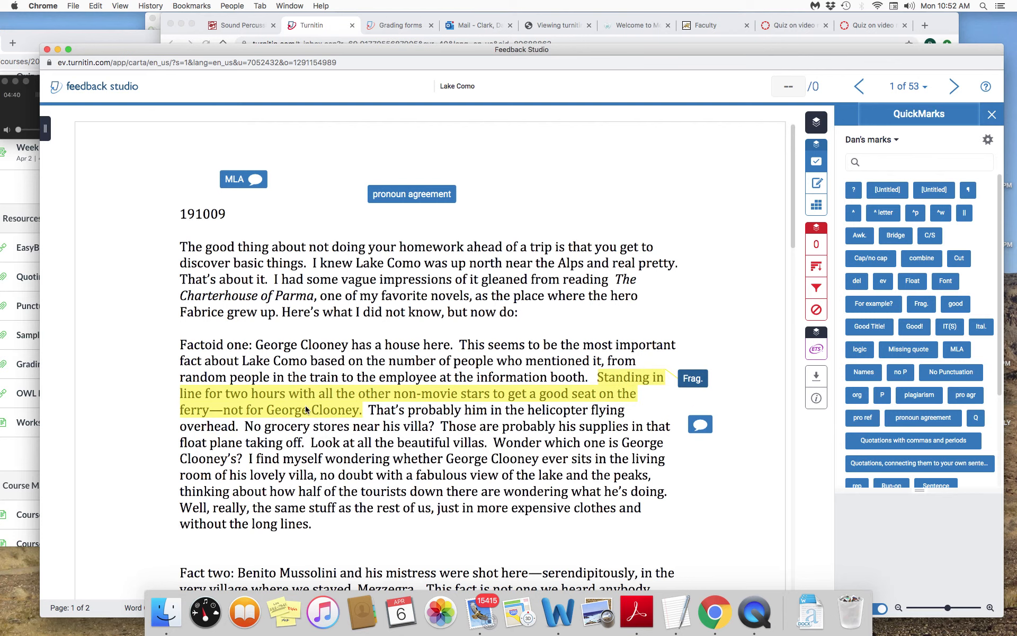
- Strike through the word "fabulous" in the George Clooney paragraph
double_click(429, 480)
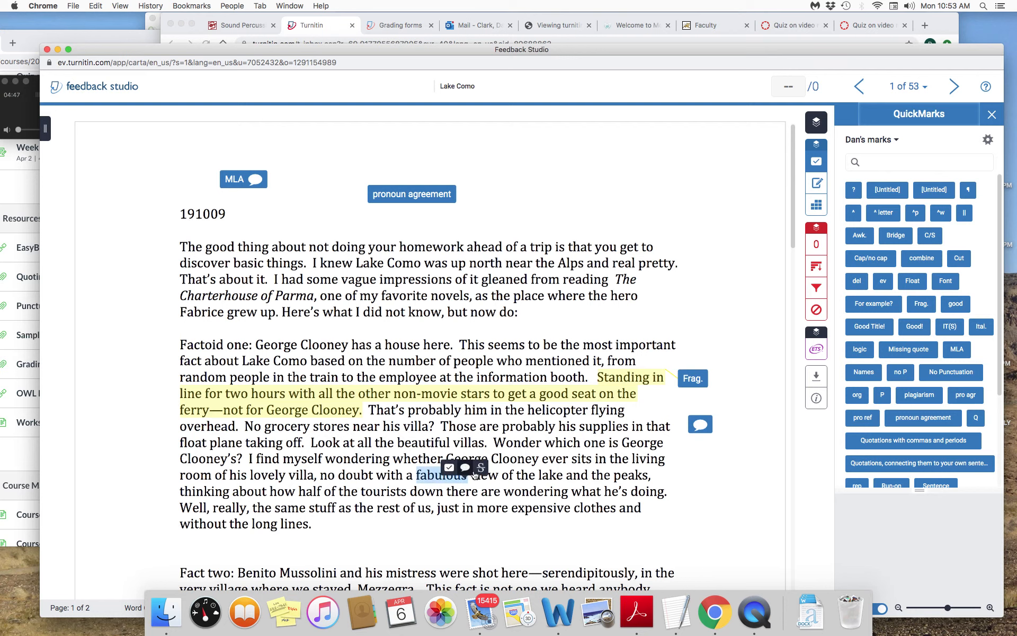
left_click(483, 469)
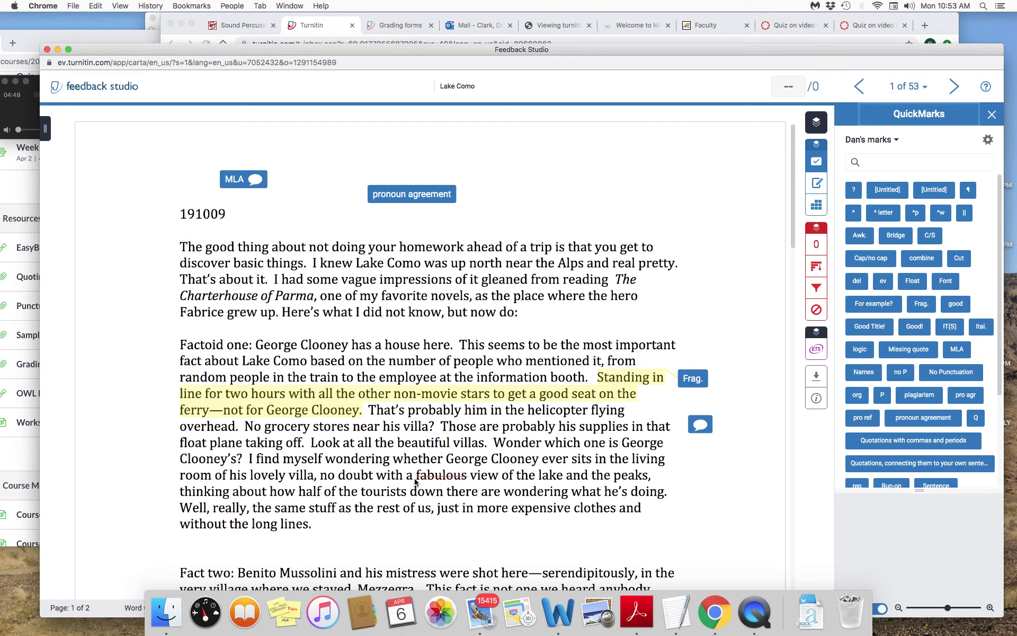
left_click_drag(416, 478, 465, 480)
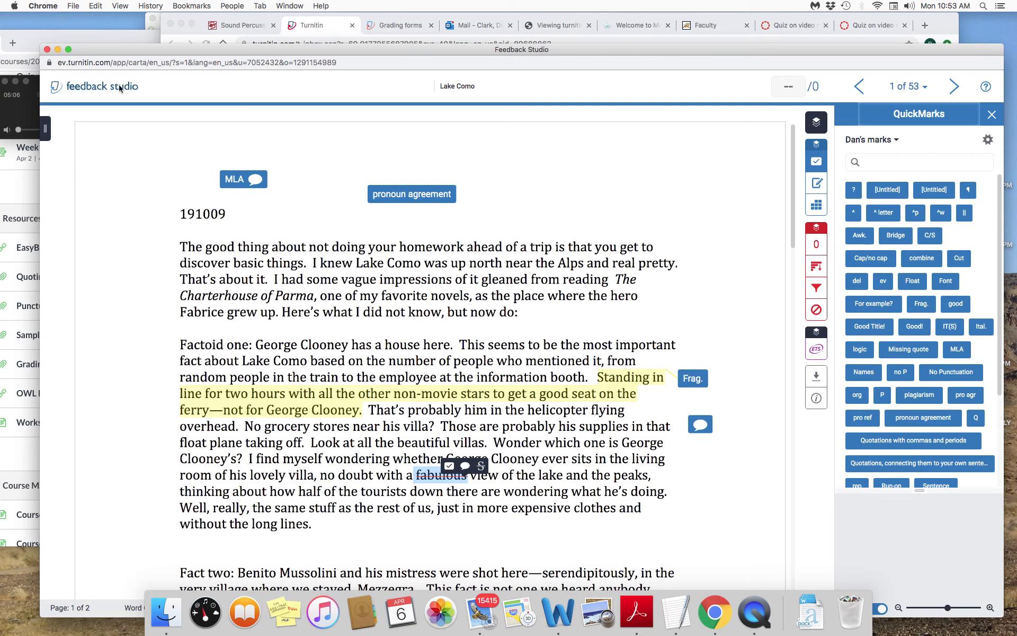
left_click_drag(148, 51, 231, 63)
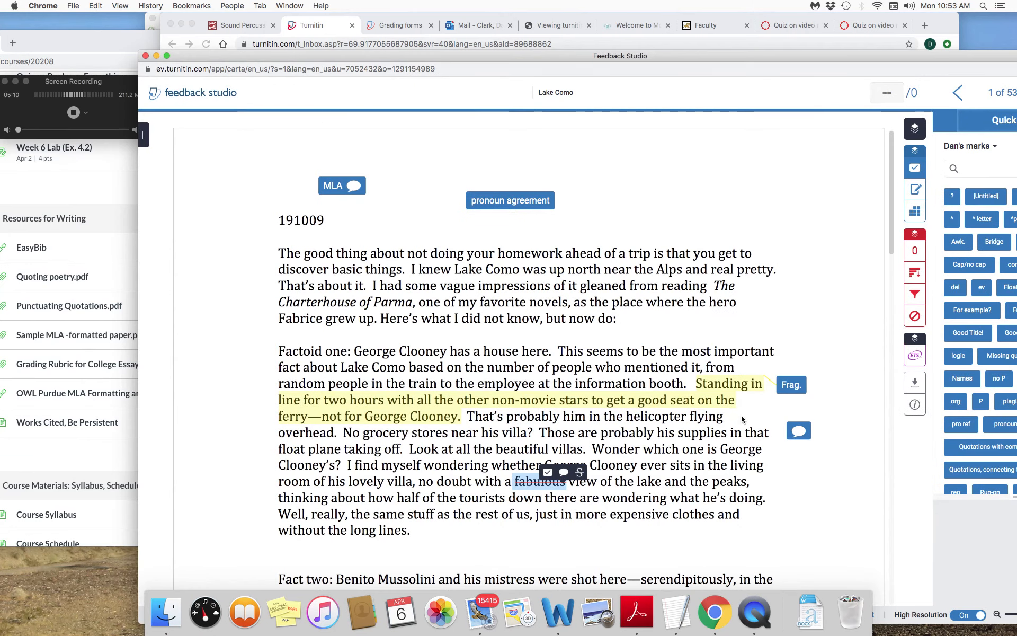
left_click(821, 527)
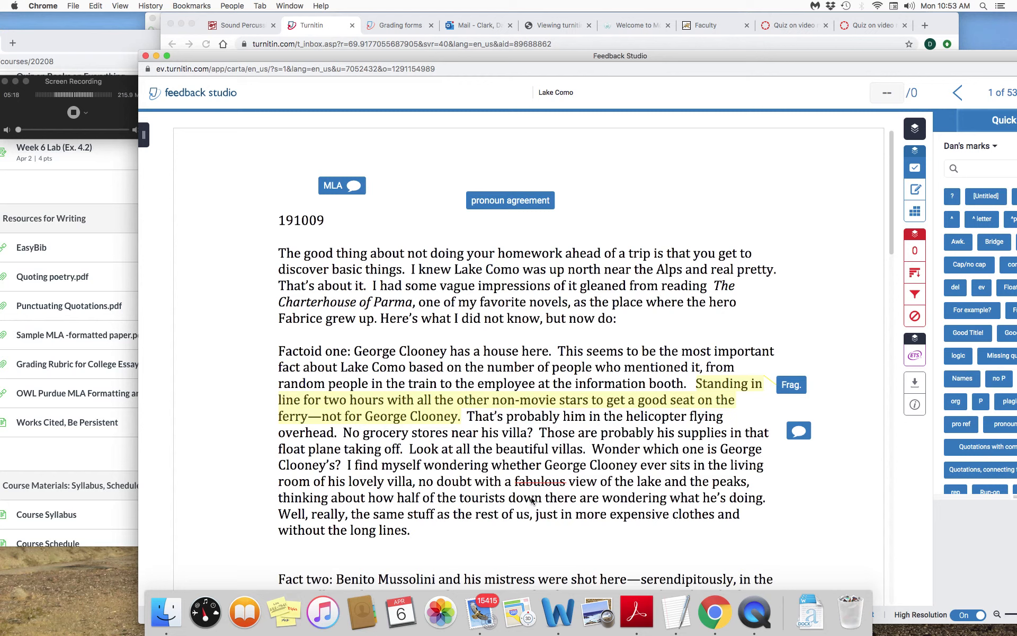
mouse_move(518, 485)
left_click(810, 478)
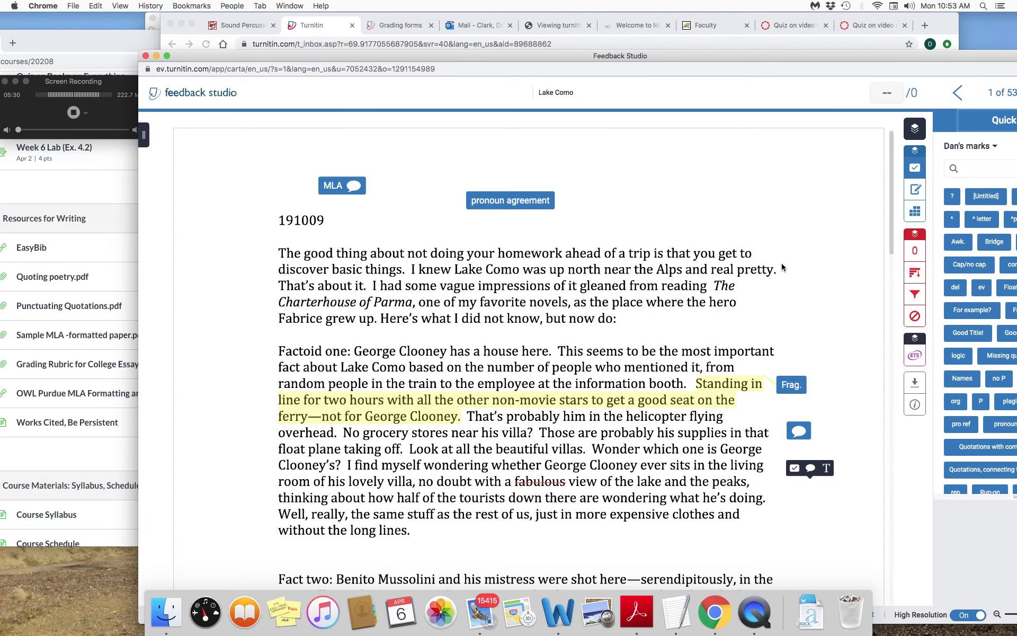
left_click_drag(768, 56, 650, 68)
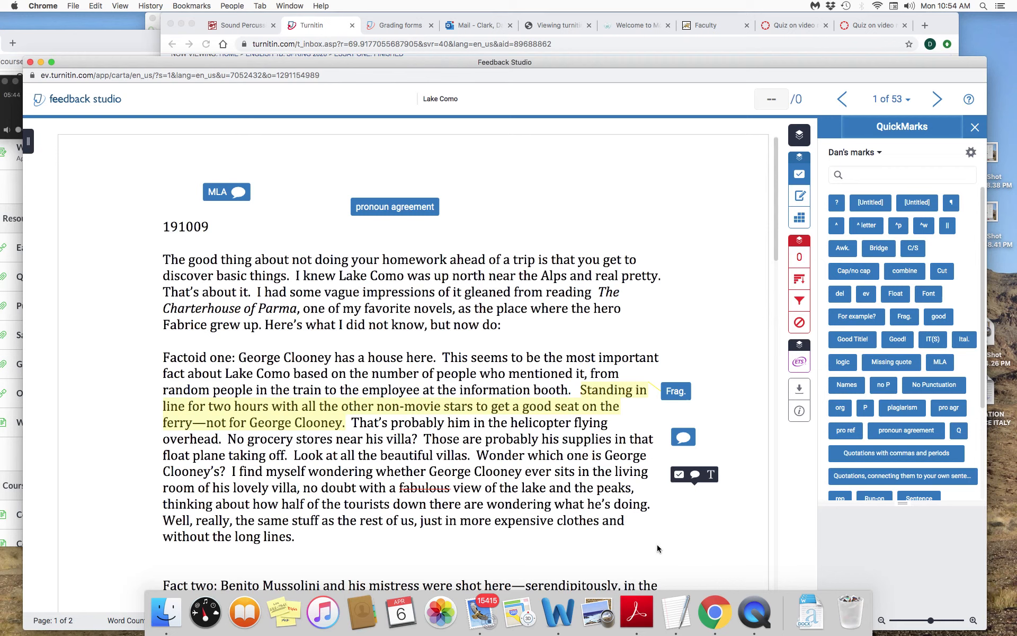
- Attach the comment "fabulous is overused." to the struck-through word "fabulous" in the George Clooney paragraph
left_click(400, 494)
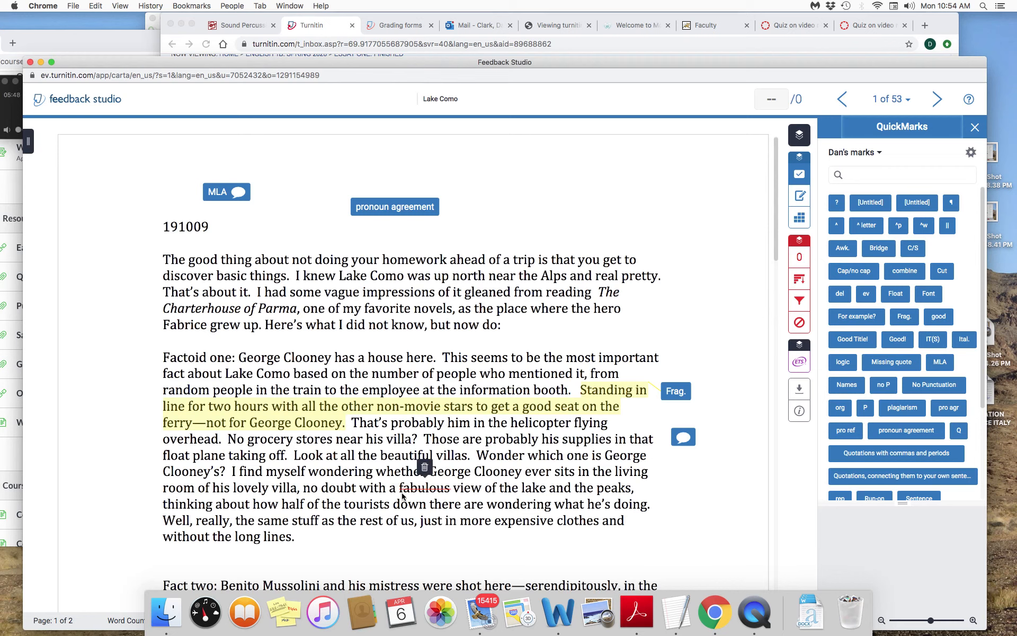
left_click_drag(398, 491, 451, 495)
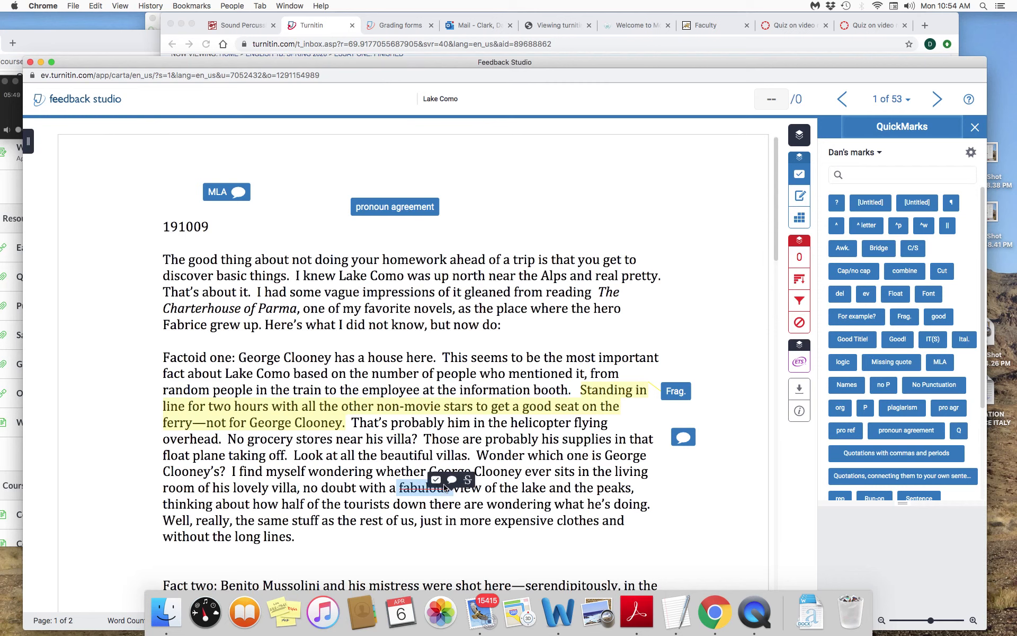
left_click(452, 479)
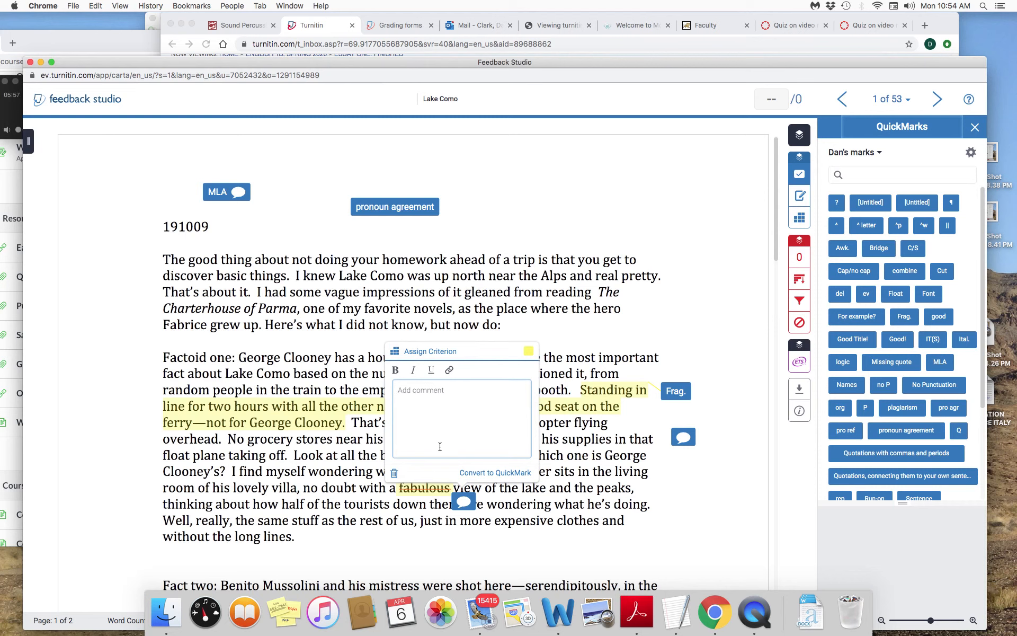
type("fabulous is overused.")
left_click(669, 528)
- Open the General Characteristics rubric for the essay and expand it in its own window
scroll(657, 517, "down", 1)
scroll(658, 522, "down", 10)
scroll(658, 521, "up", 12)
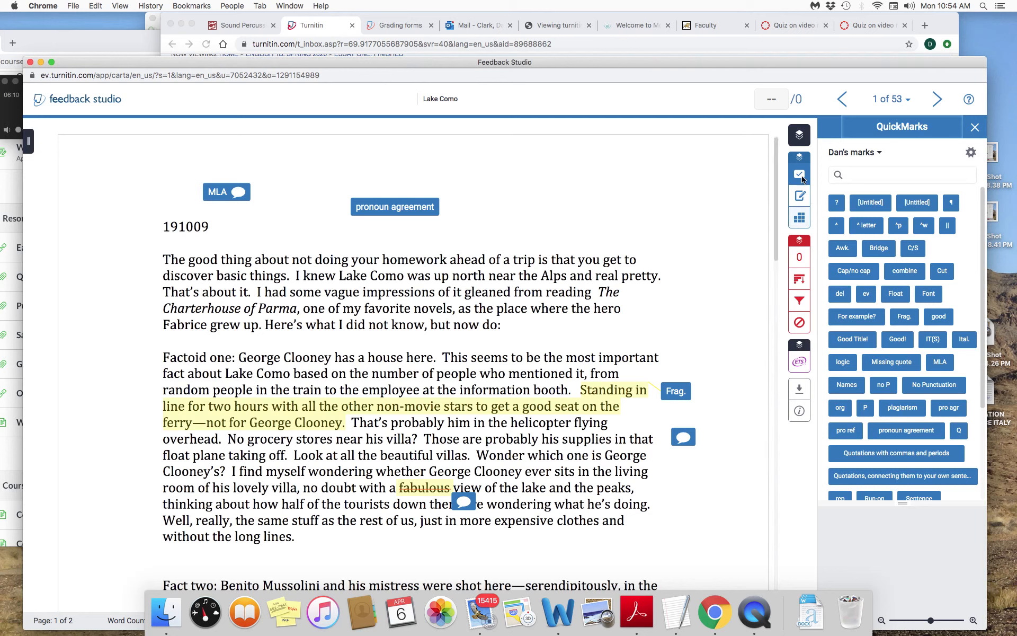
left_click(800, 220)
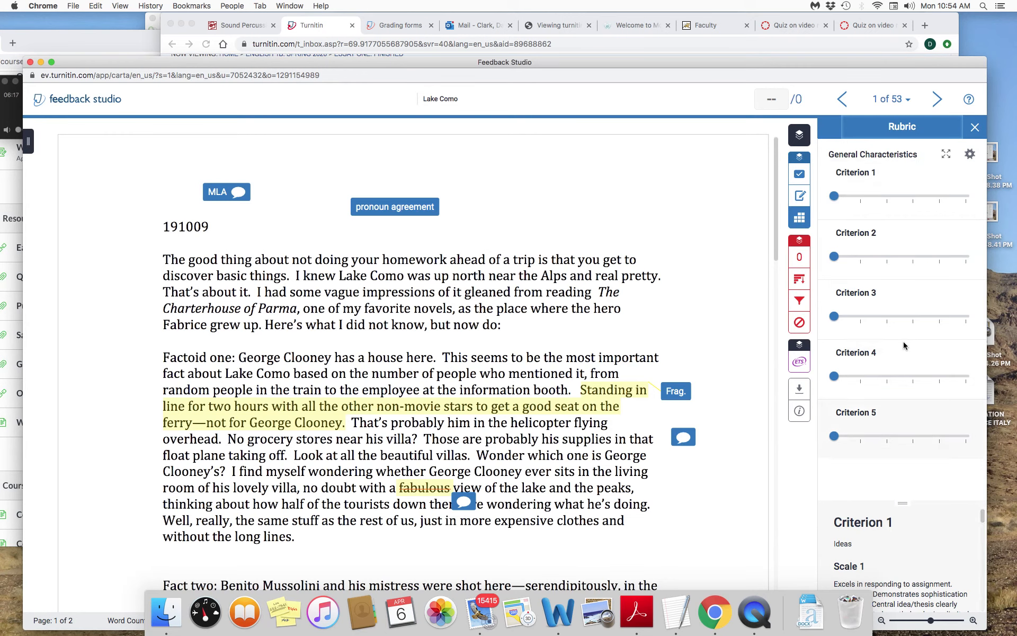
left_click(946, 155)
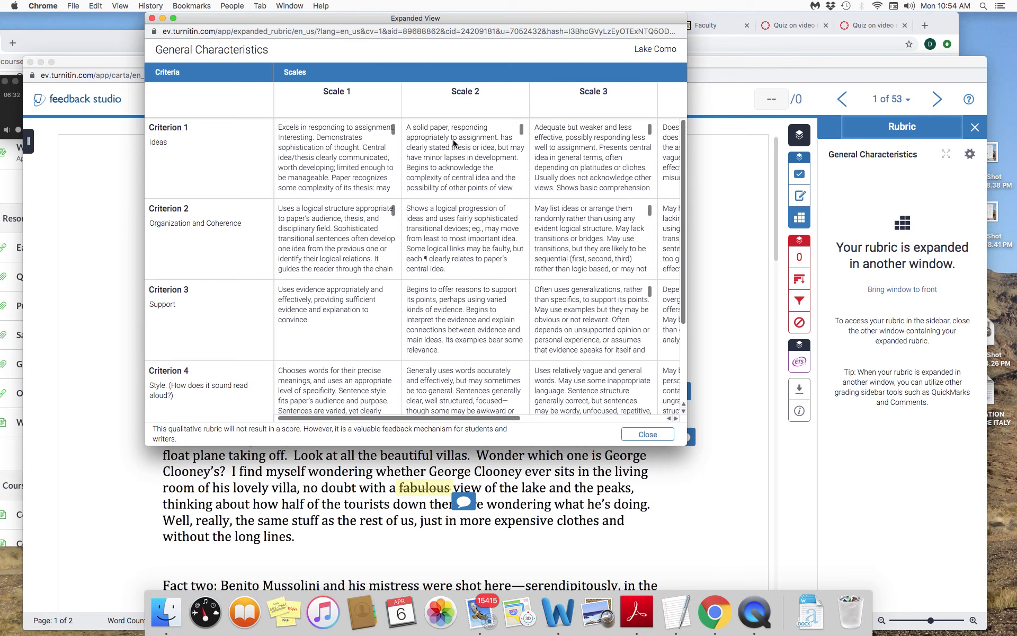
- Rate the essay in the rubric: Scale 2 for Criterion 1, Scale 3 for Criterion 2 and Scale 1 for Criterion 3
left_click(454, 142)
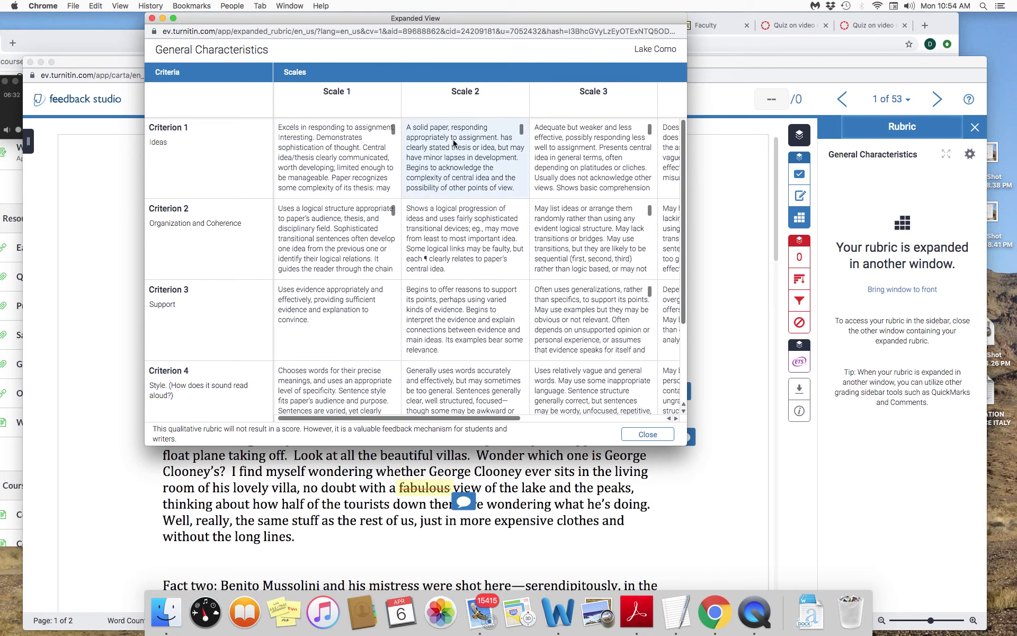
left_click(586, 236)
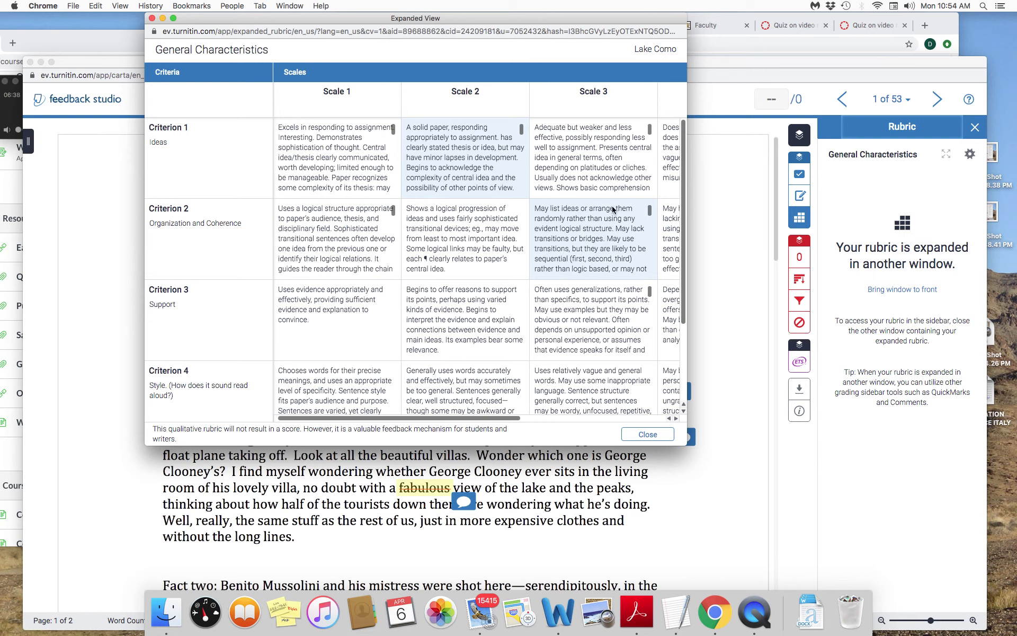
left_click(322, 311)
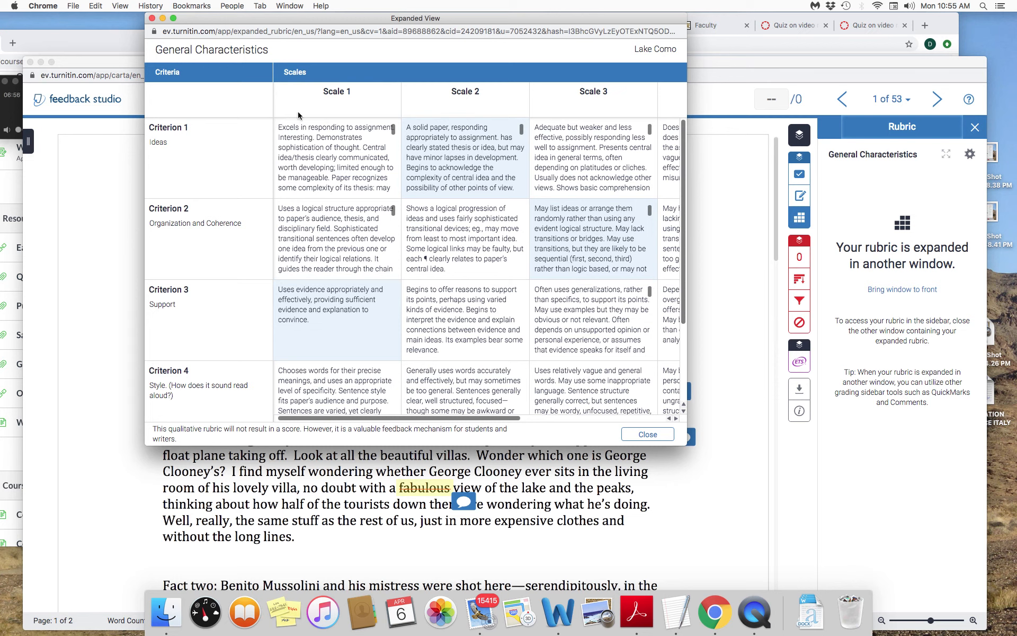
- Switch to the Canvas course page, open Grading Rubric for College Essays under Resources for Writing and examine its letter-grade descriptions
left_click(30, 239)
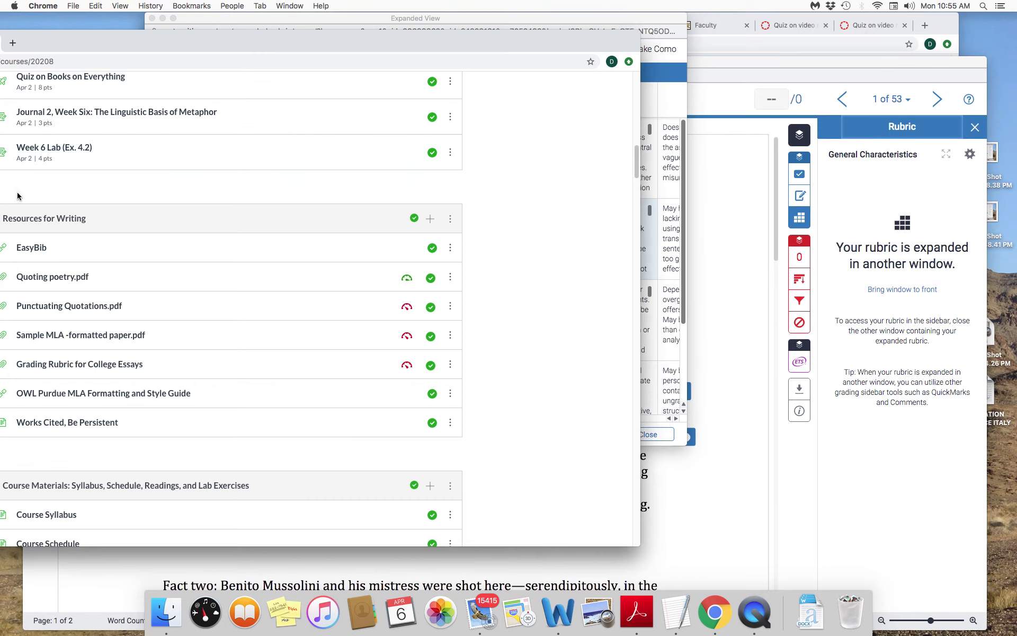
left_click_drag(267, 45, 474, 44)
scroll(398, 275, "up", 10)
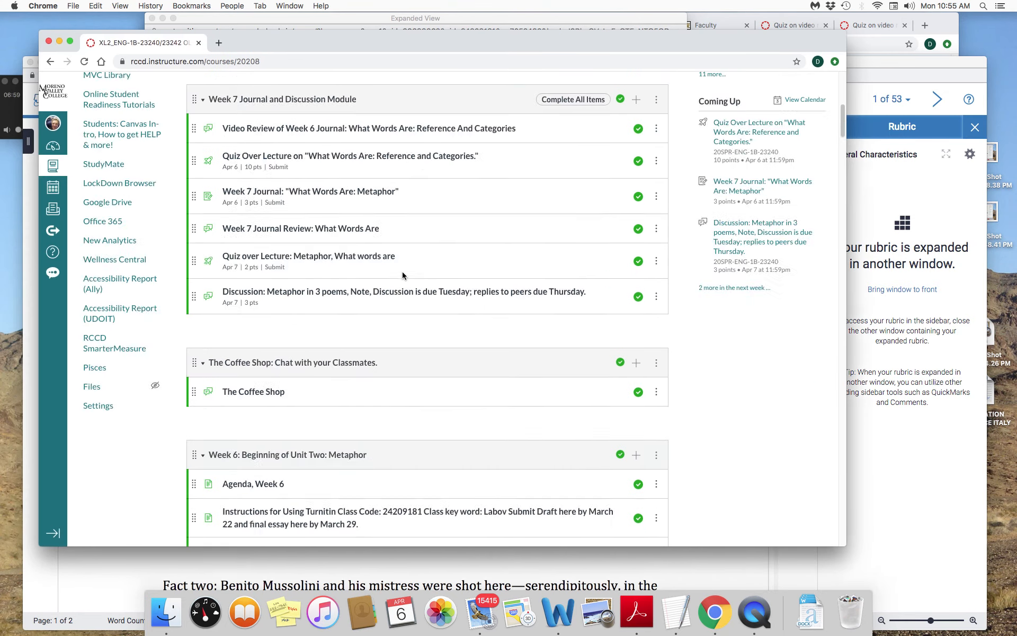
scroll(402, 275, "up", 6)
scroll(403, 276, "down", 8)
scroll(403, 276, "down", 10)
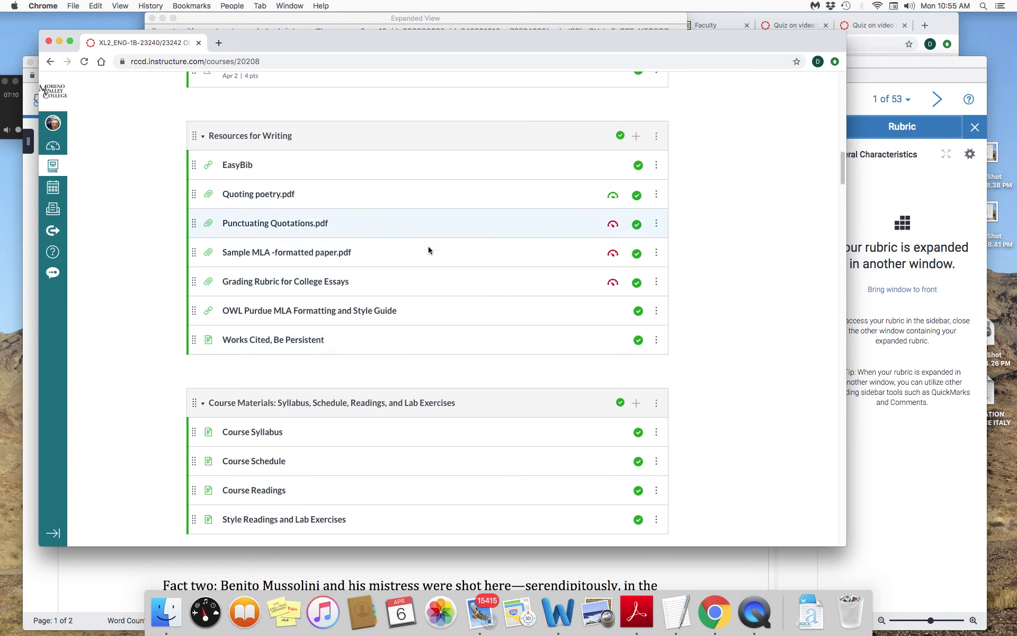
left_click(284, 286)
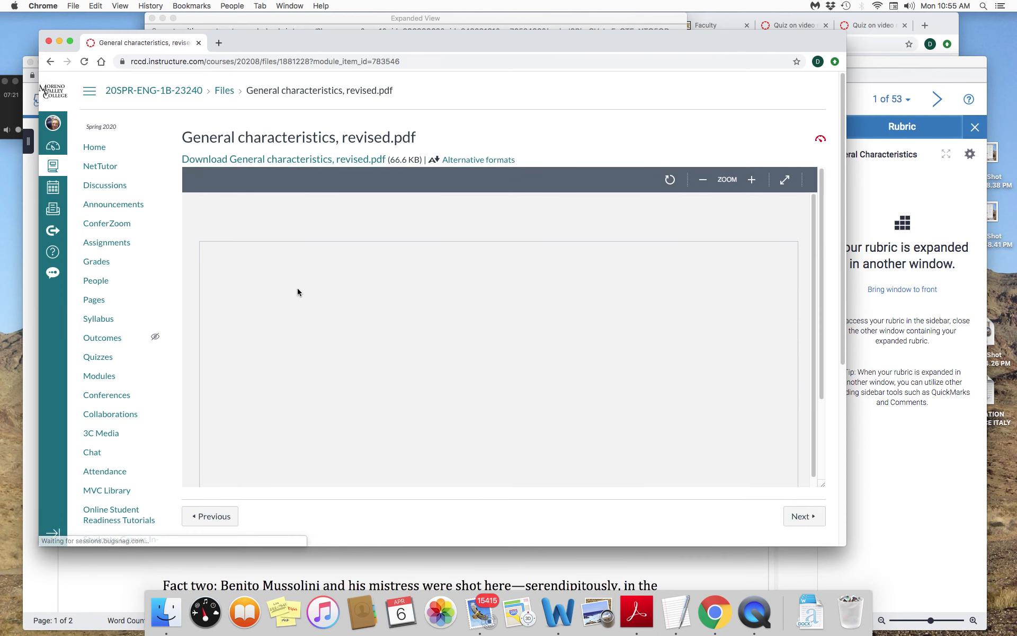
scroll(297, 289, "down", 6)
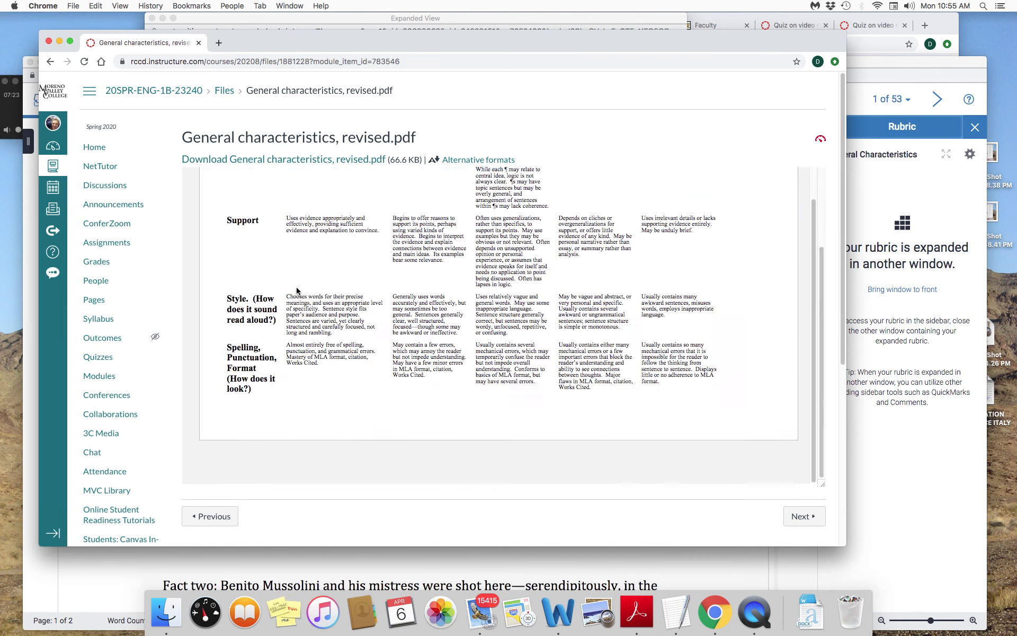
scroll(394, 281, "up", 3)
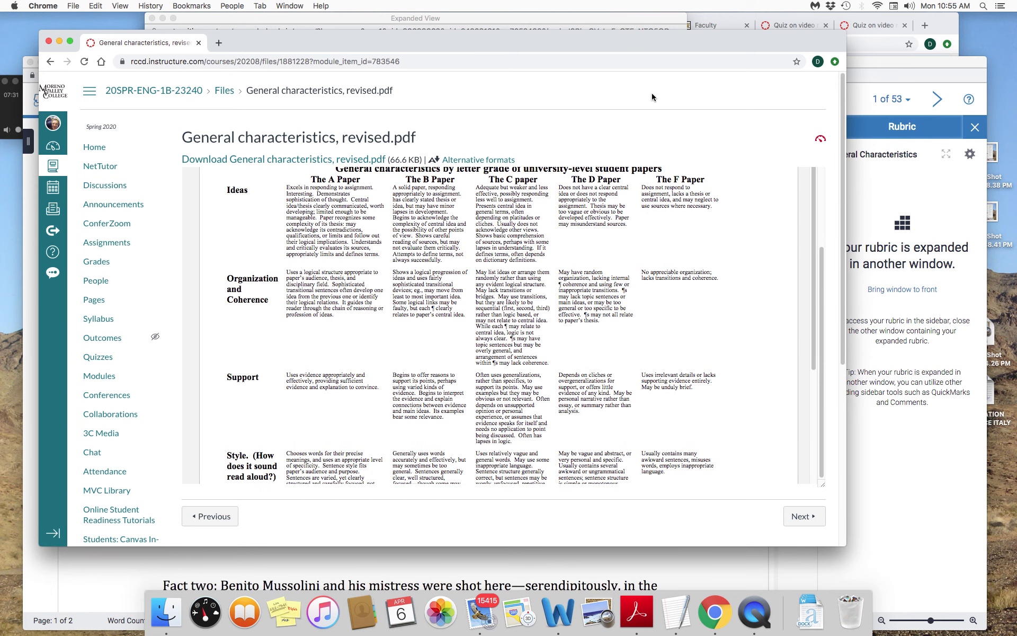
- Move the Canvas window aside and bring the expanded Turnitin rubric forward to compare its scales with the letter-grade descriptions
left_click_drag(678, 45, 475, 64)
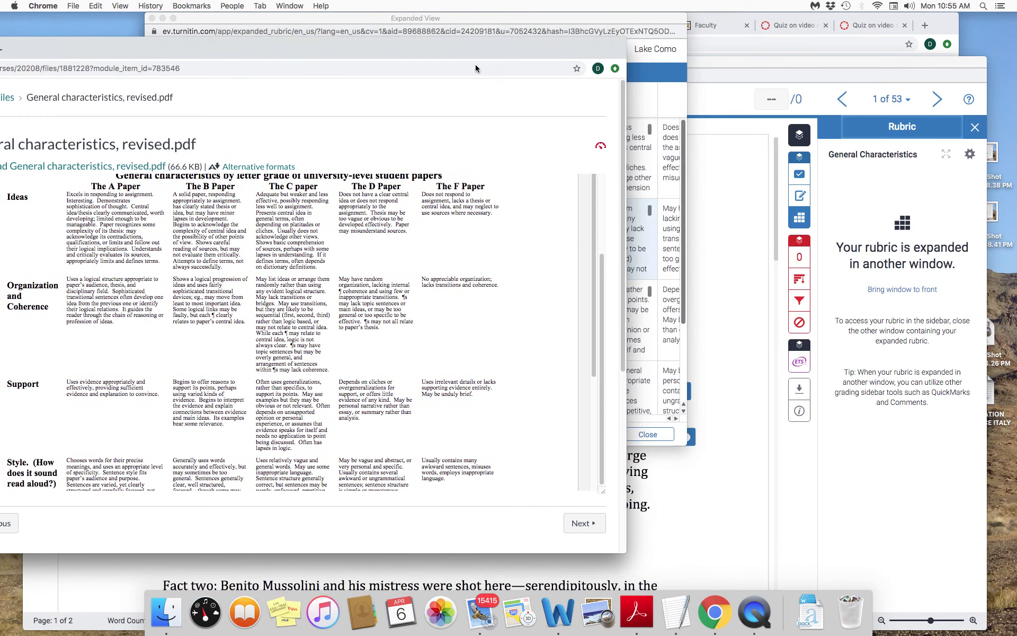
left_click(733, 261)
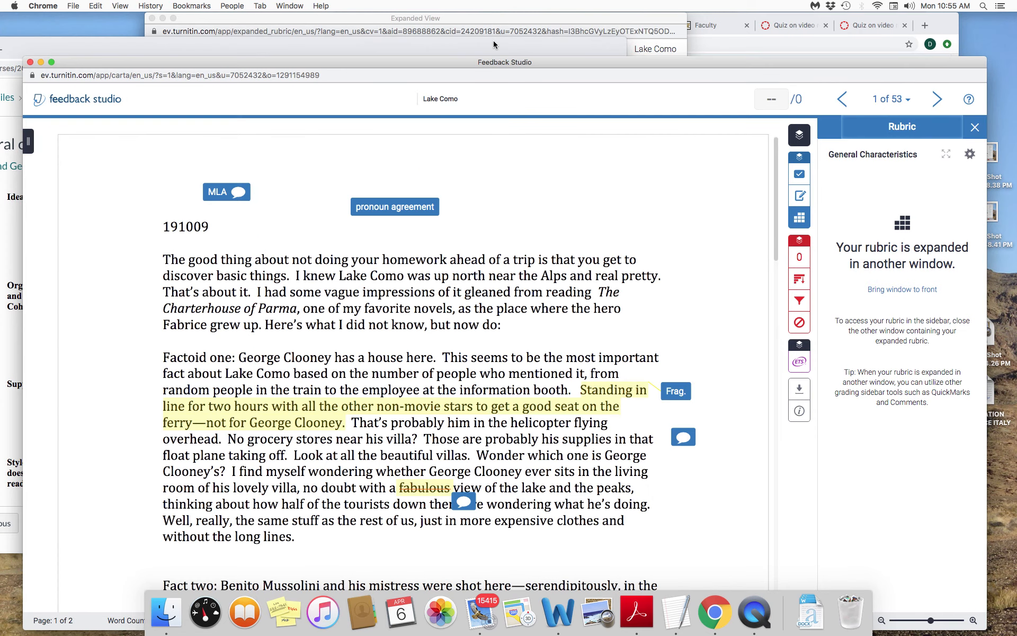
left_click(479, 53)
left_click(497, 18)
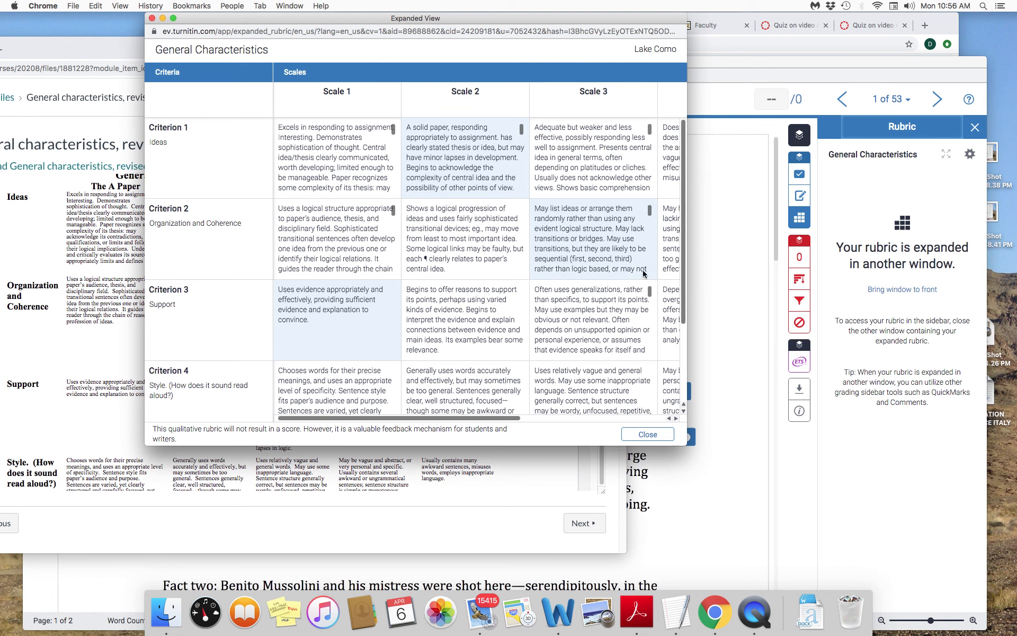
- Return to the Canvas course home page and find the grading rubric's entry in the Resources for Writing module
left_click(119, 347)
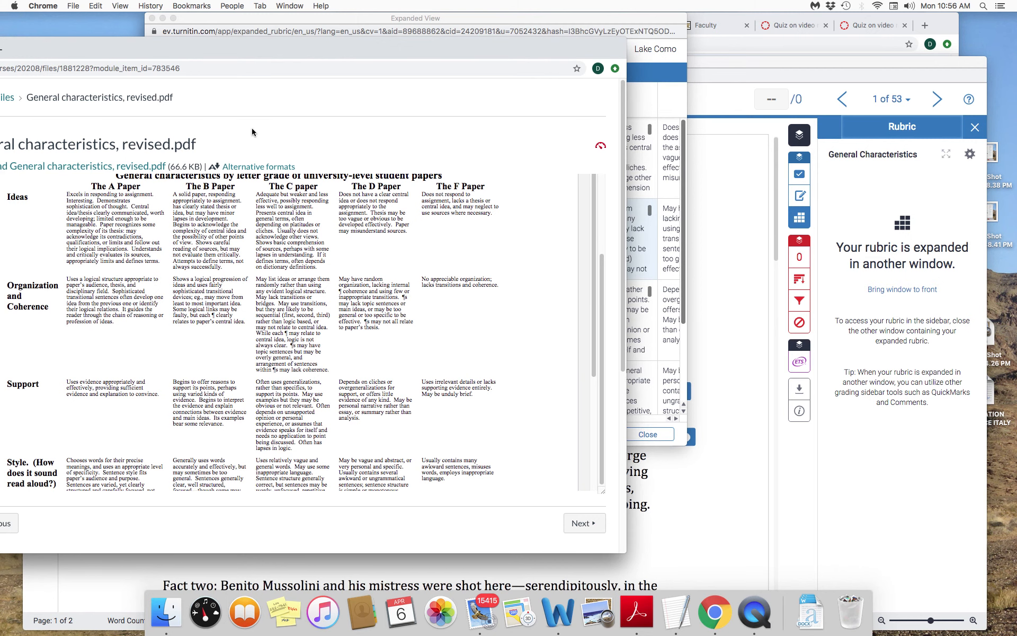
double_click(200, 51)
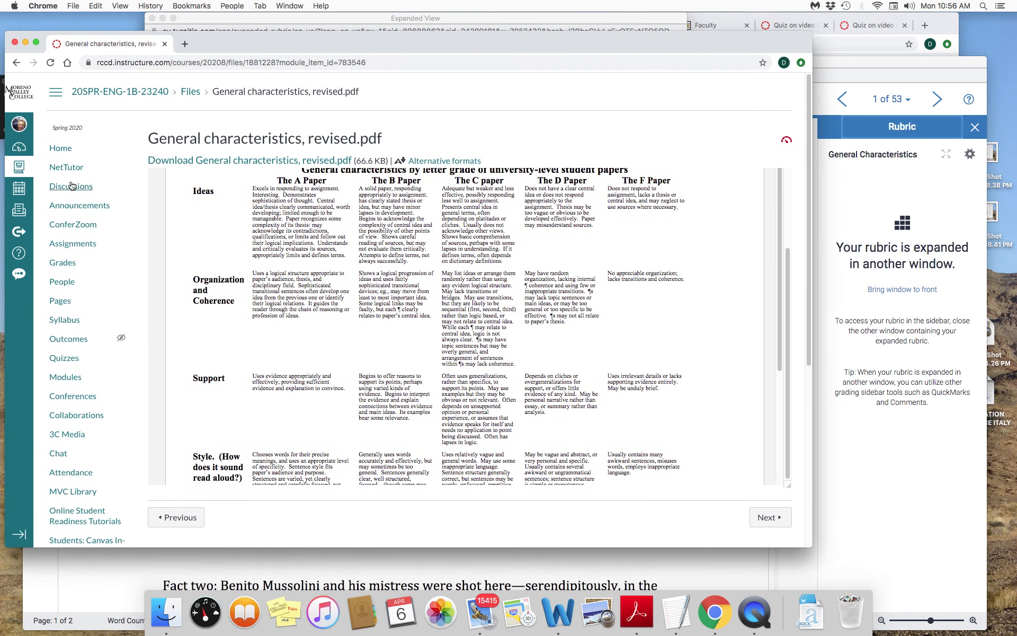
left_click(62, 150)
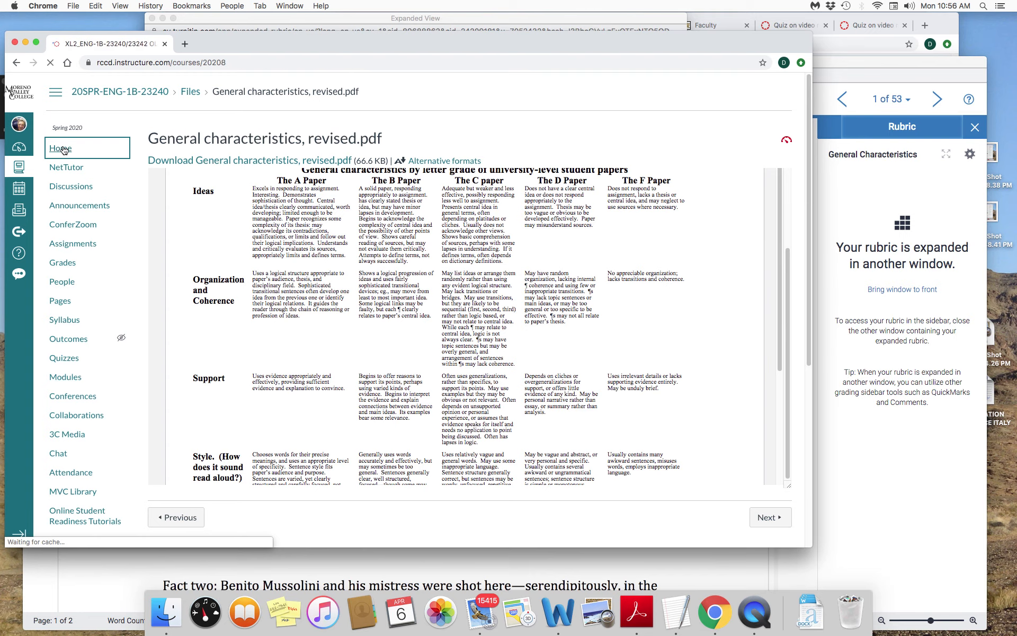
scroll(289, 345, "down", 10)
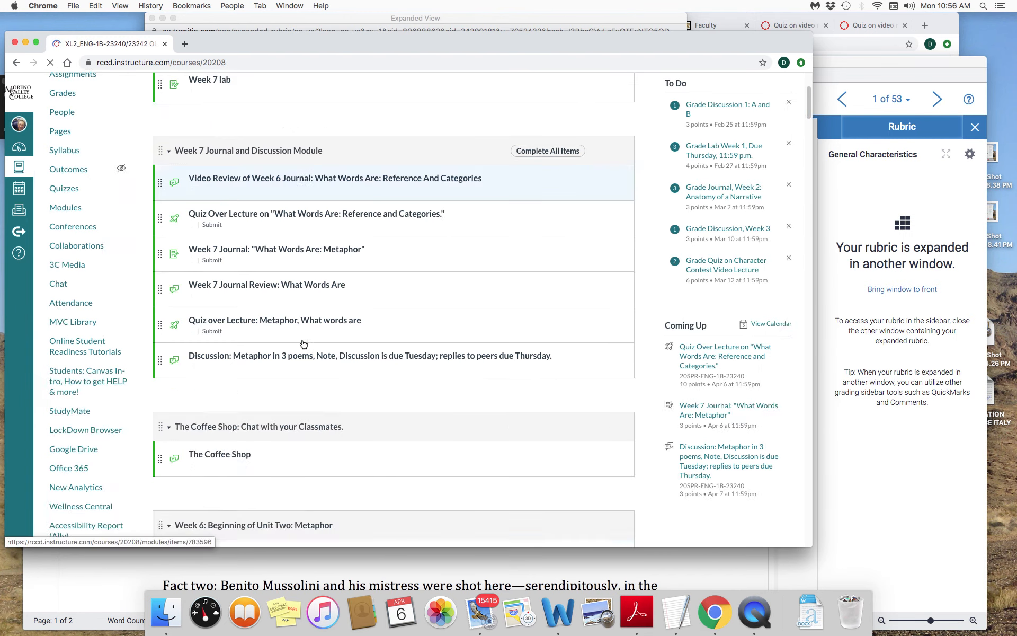
scroll(239, 292, "down", 6)
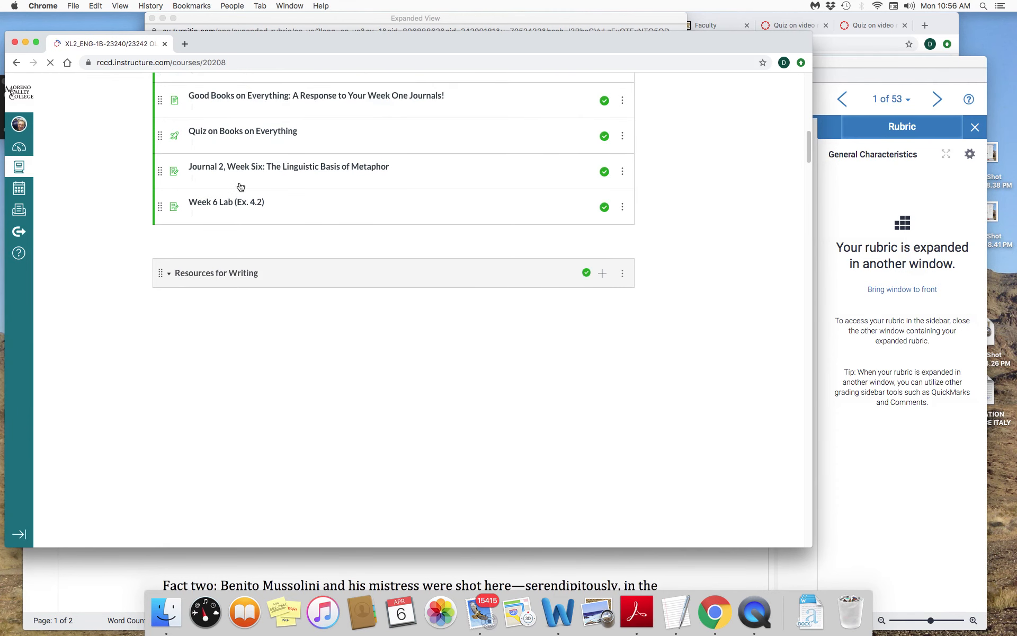
scroll(241, 192, "up", 6)
scroll(248, 359, "down", 8)
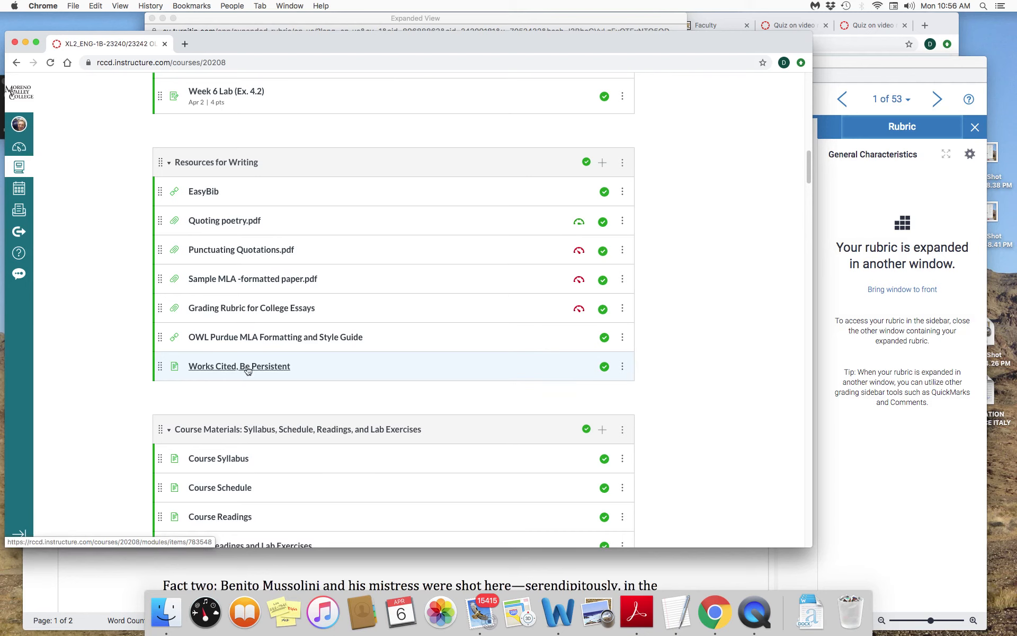
- Switch back to the Lake Como essay in Feedback Studio and show the QuickMarks set again
left_click_drag(708, 39, 533, 65)
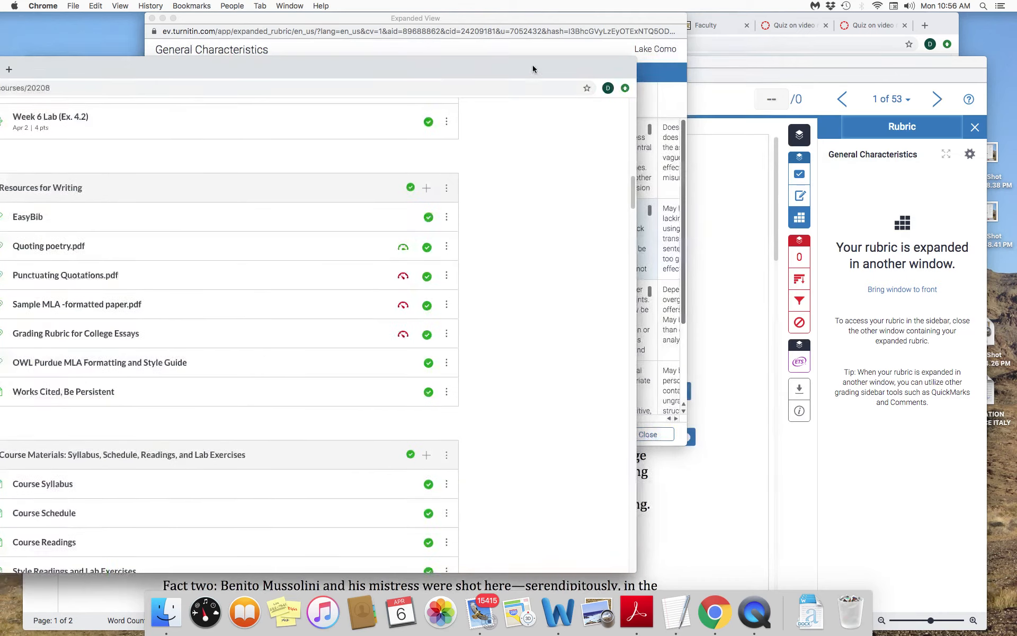
left_click(731, 415)
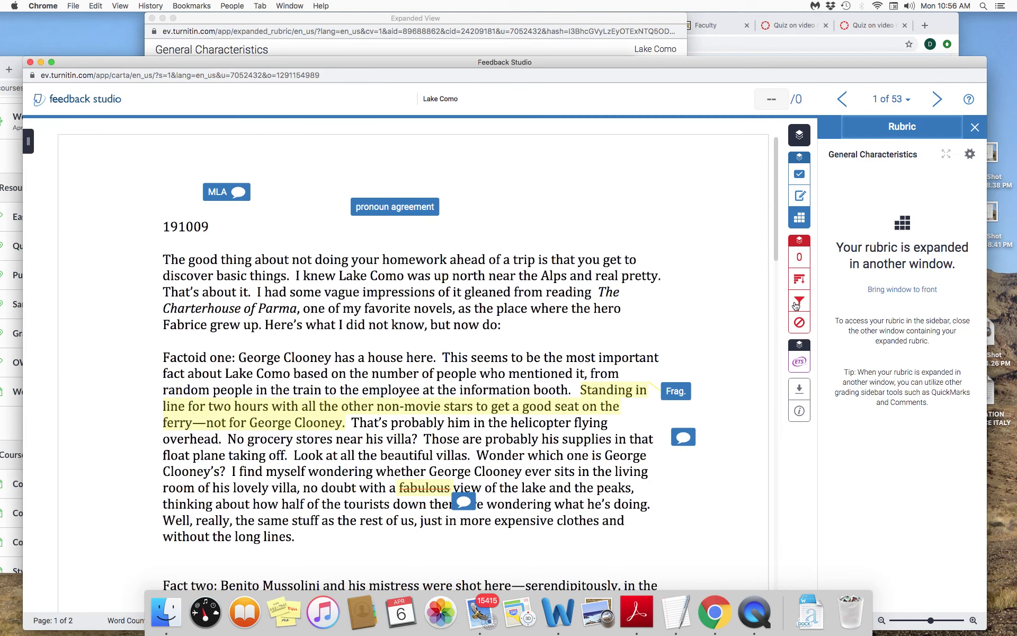
left_click(801, 176)
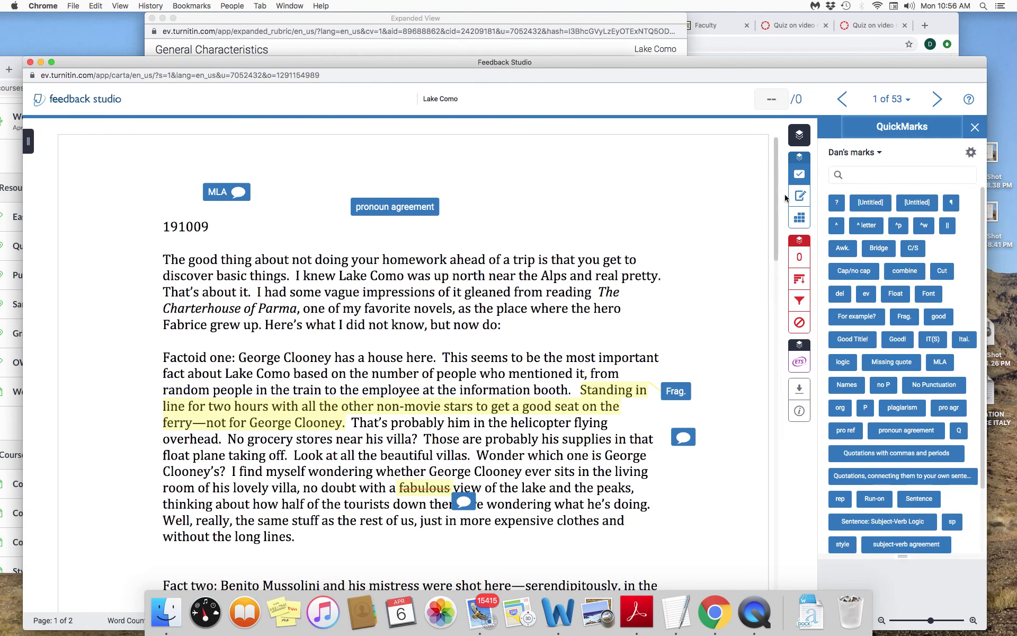
- Show the essay's Feedback Summary with its voice comment and text comment
left_click(799, 196)
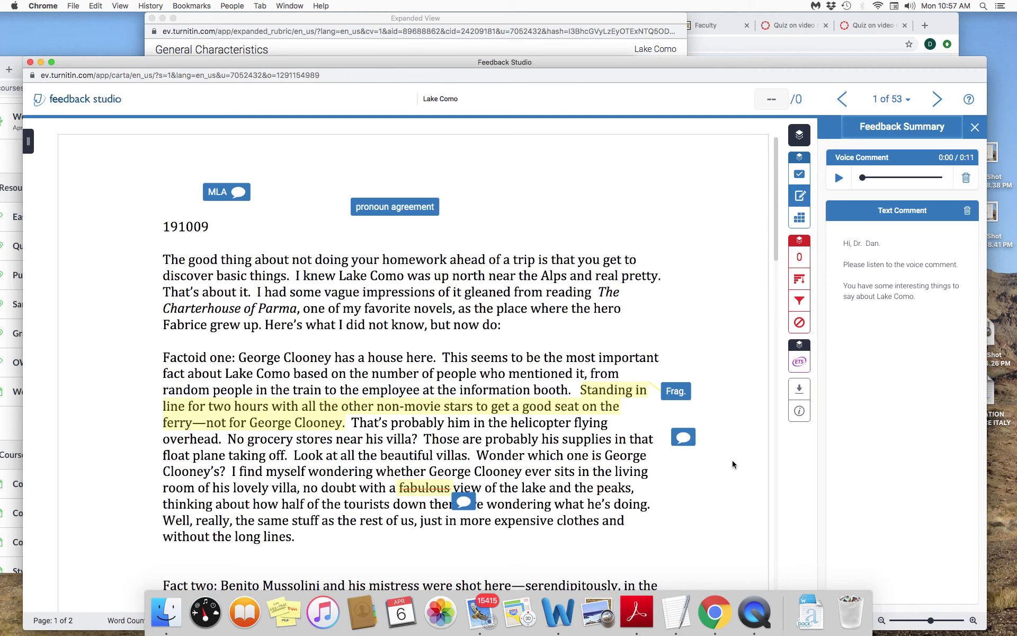
scroll(732, 464, "down", 3)
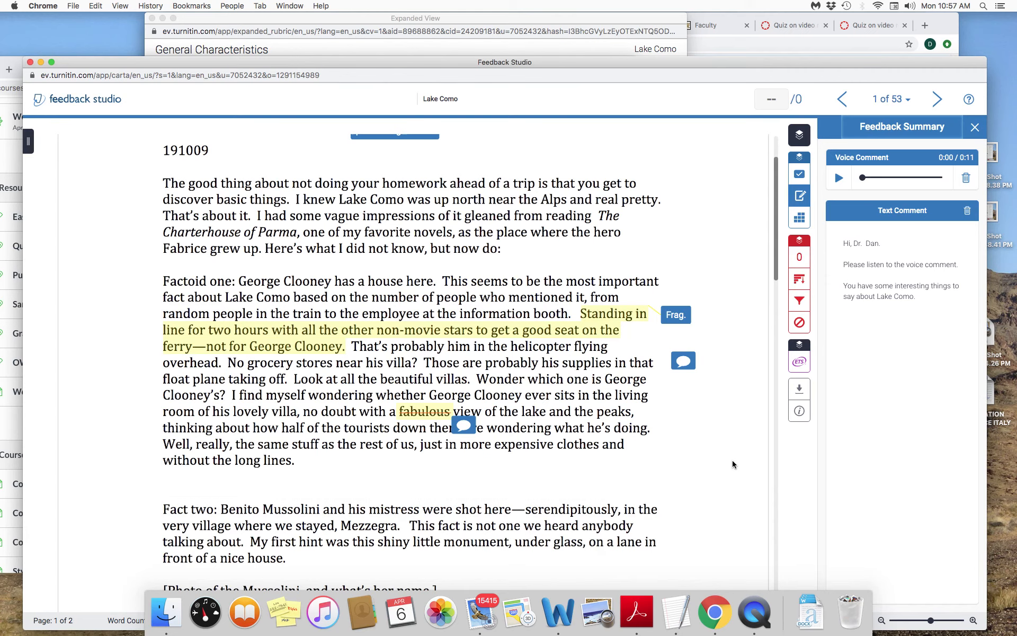
- Check the essay's similarity in the Match Overview and show the report's Filters and Settings
left_click(799, 258)
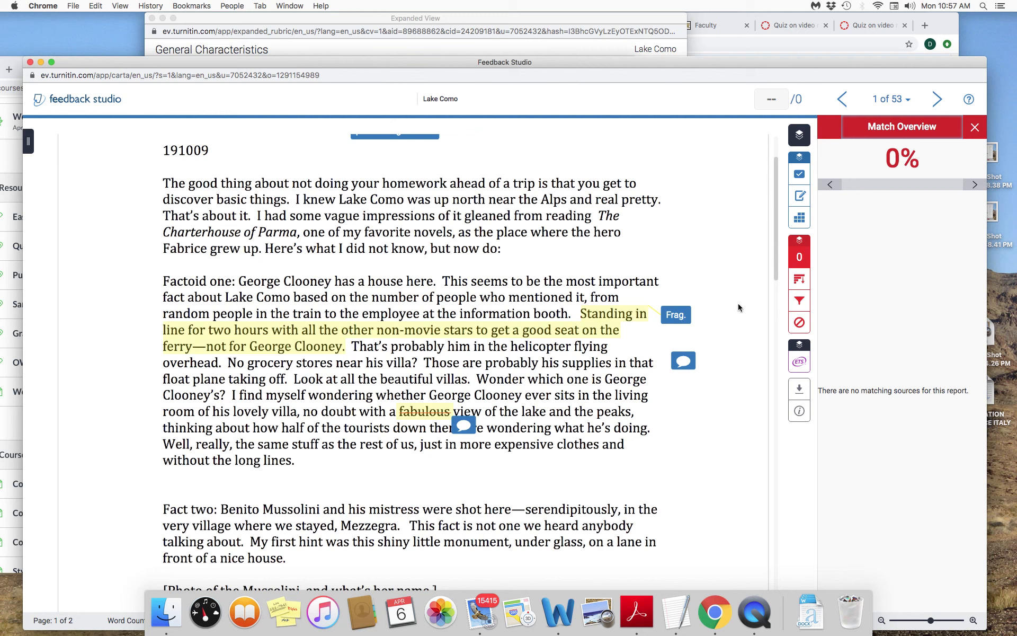
left_click(801, 301)
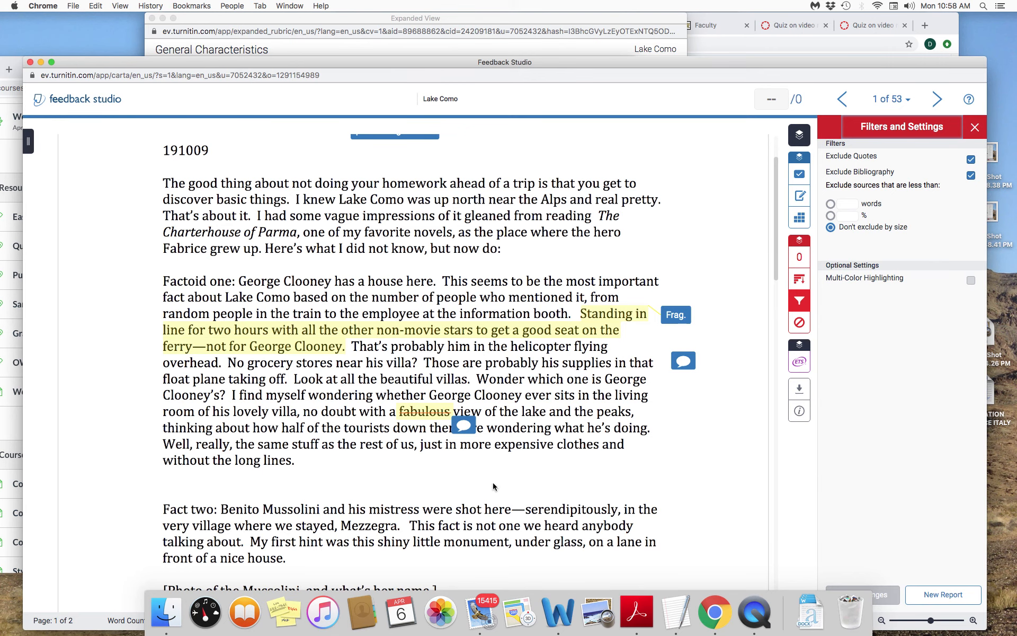
- Look over the essay's first page, from the opening paragraph through the section on Mussolini
scroll(493, 479, "down", 10)
scroll(494, 474, "up", 9)
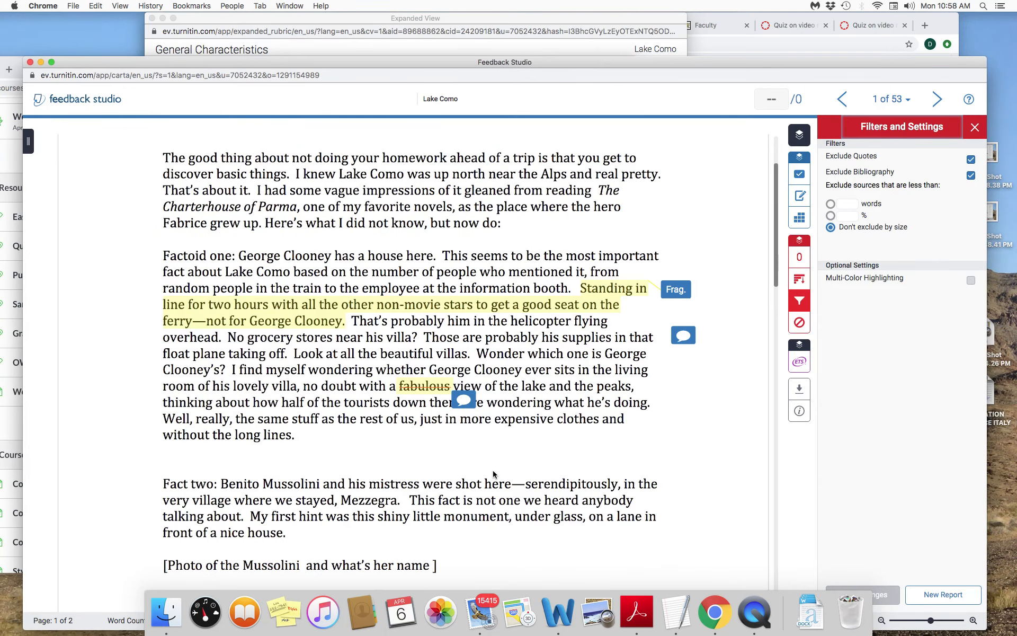
scroll(493, 475, "up", 3)
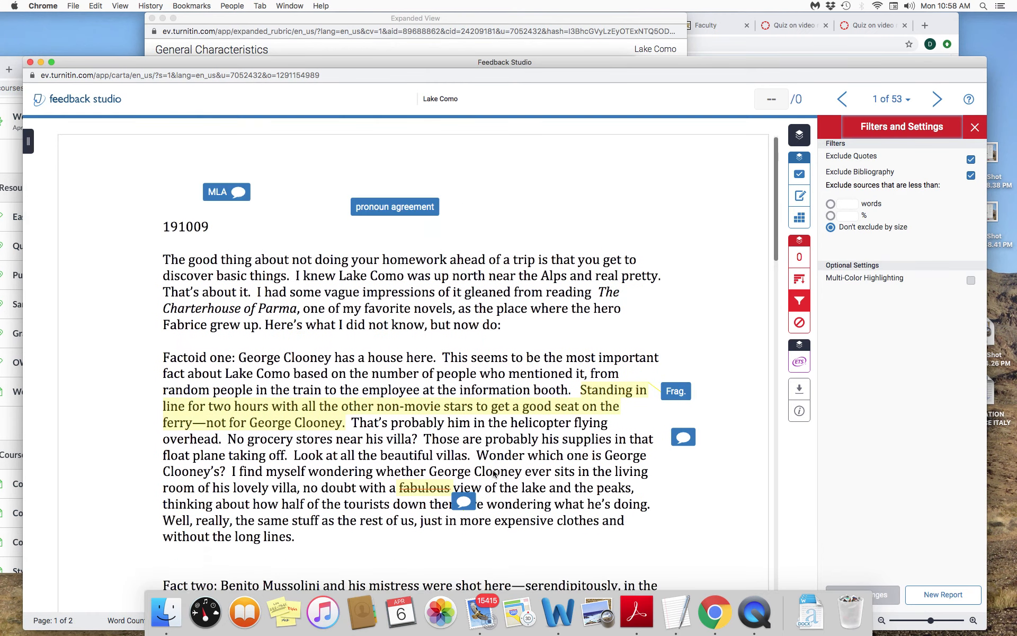
scroll(493, 472, "down", 10)
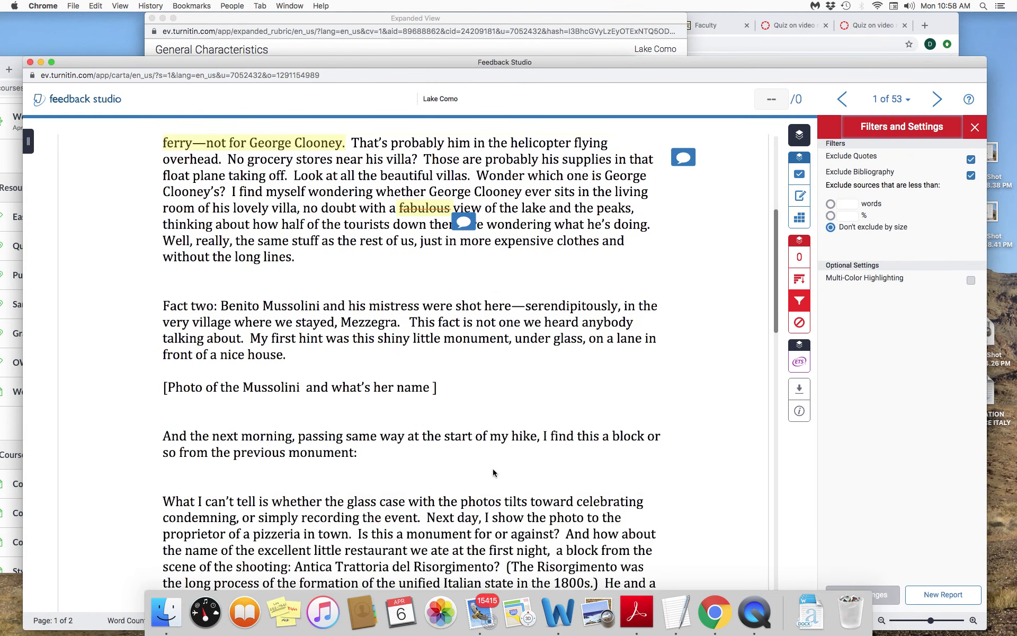
scroll(493, 468, "down", 3)
scroll(493, 469, "up", 15)
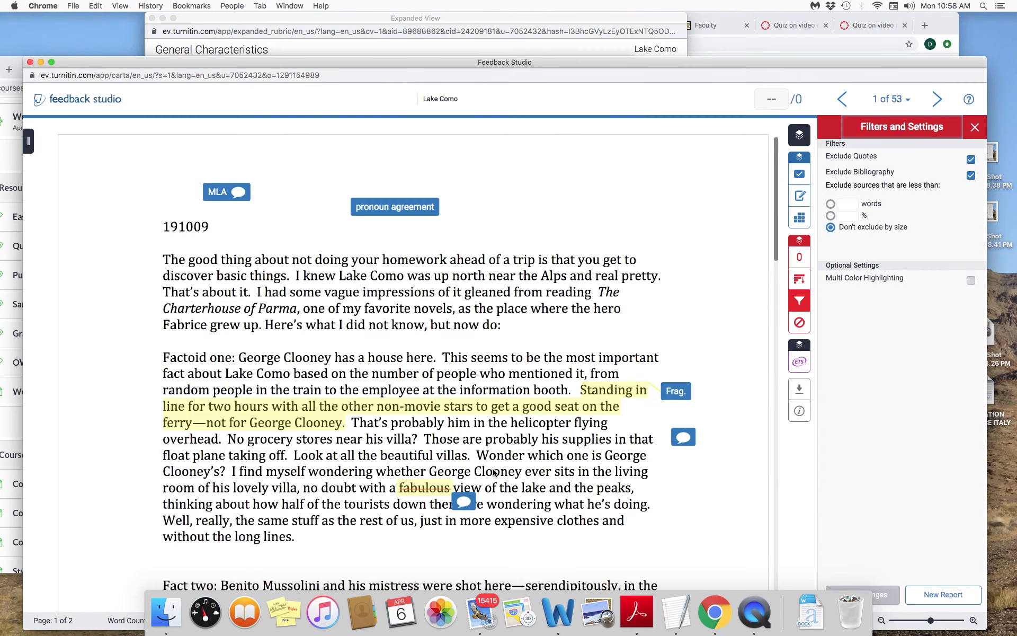
scroll(493, 468, "down", 8)
scroll(493, 468, "down", 3)
scroll(493, 468, "up", 11)
scroll(494, 472, "down", 8)
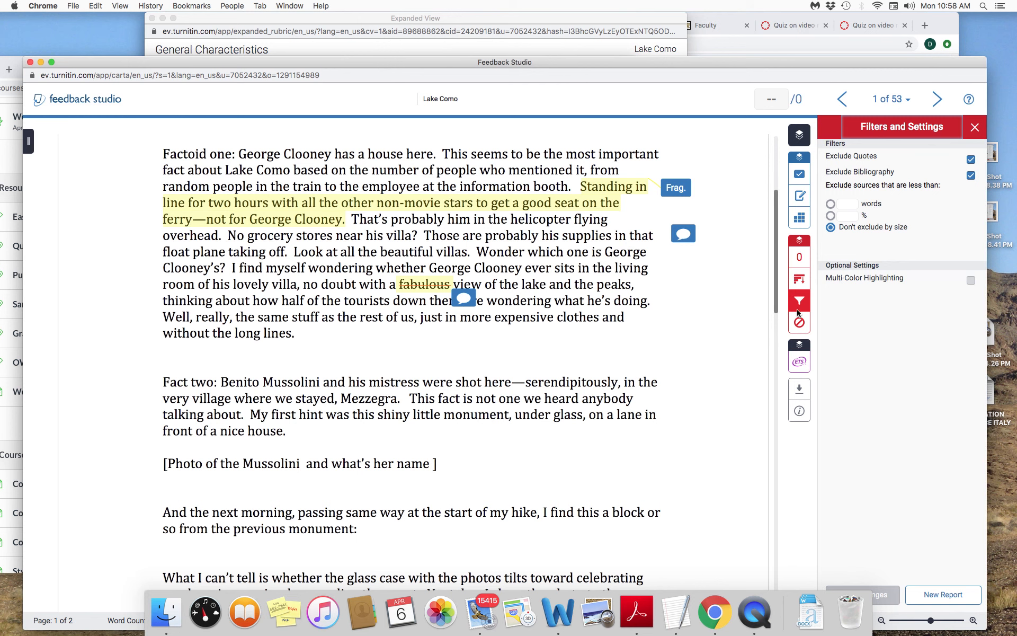
- Show the ETS grammar marks and examine the flagged fragments, article errors and other issues on both pages of the essay
left_click(800, 364)
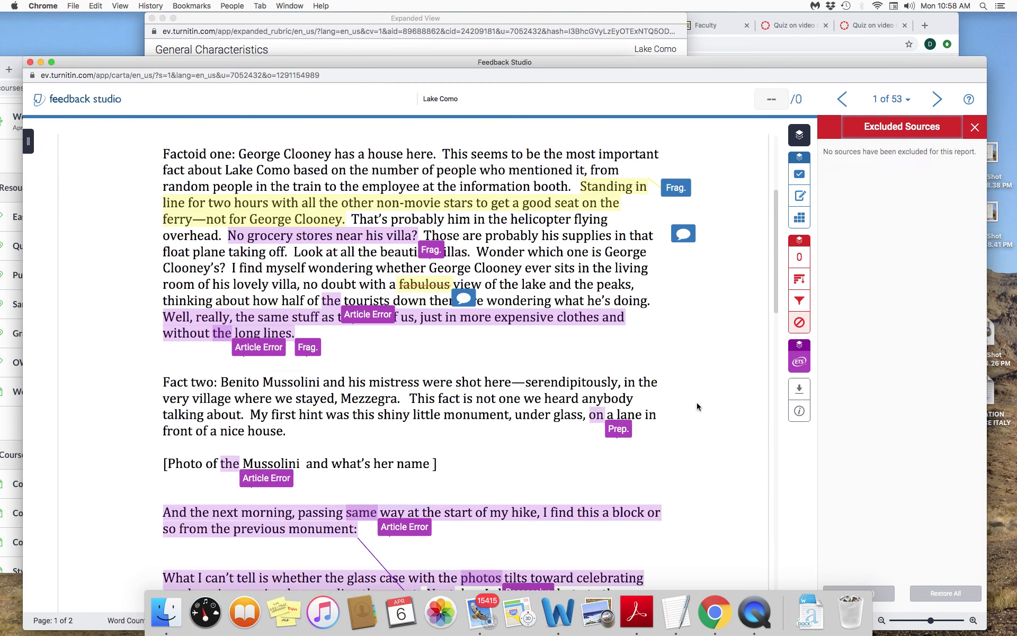
scroll(697, 406, "up", 4)
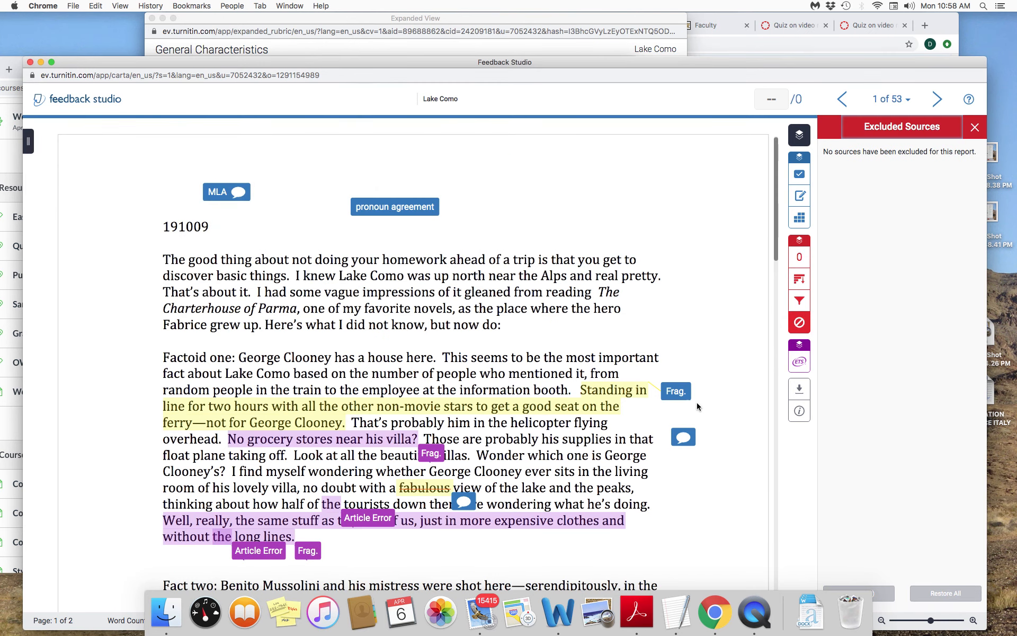
scroll(697, 406, "down", 5)
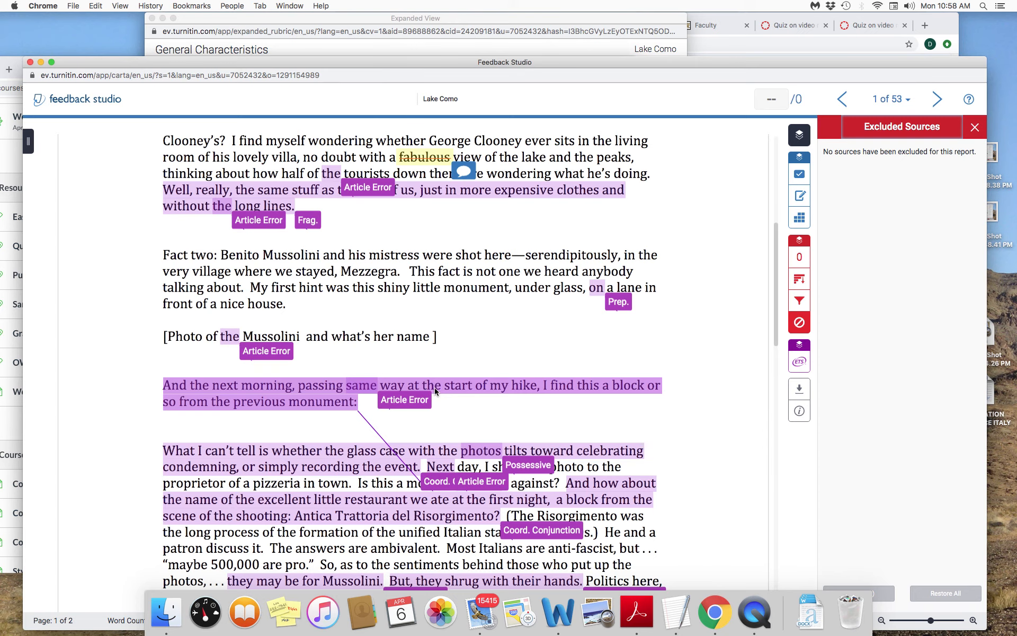
scroll(439, 389, "down", 10)
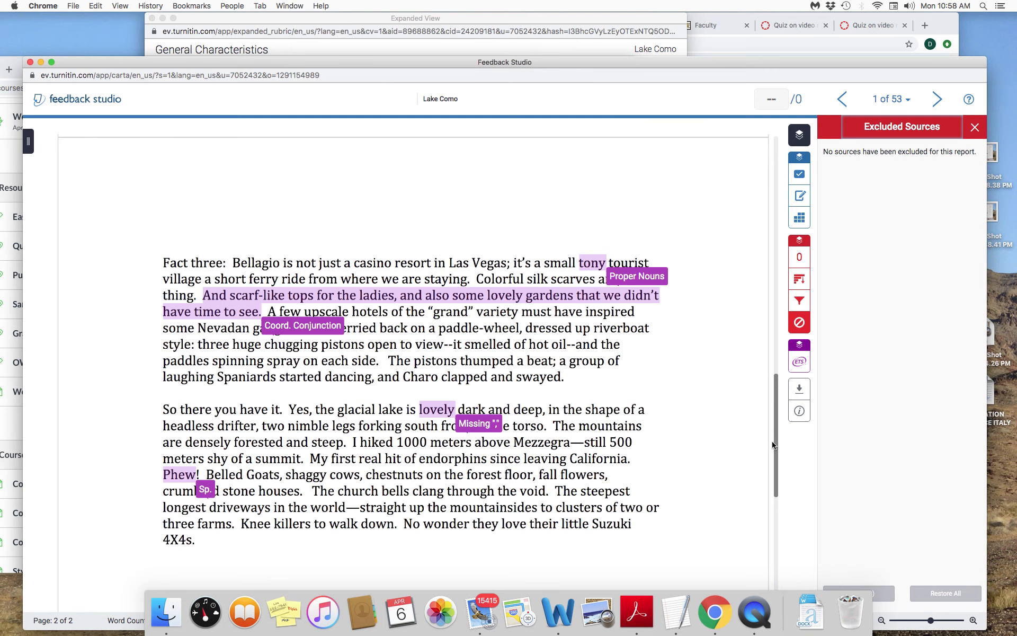
left_click_drag(772, 445, 776, 386)
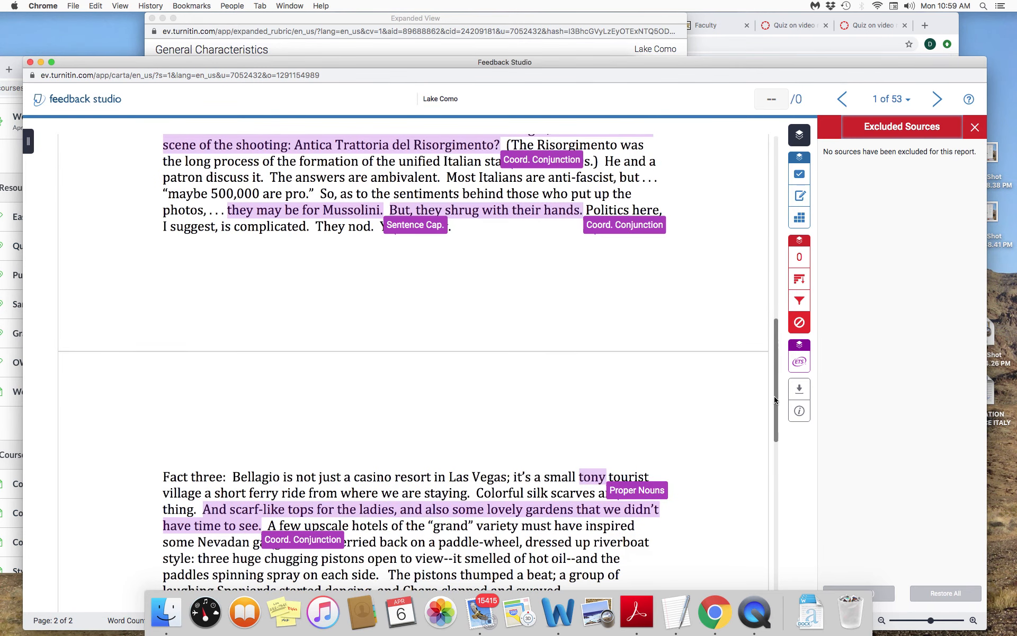
left_click_drag(776, 391, 776, 342)
scroll(776, 342, "up", 10)
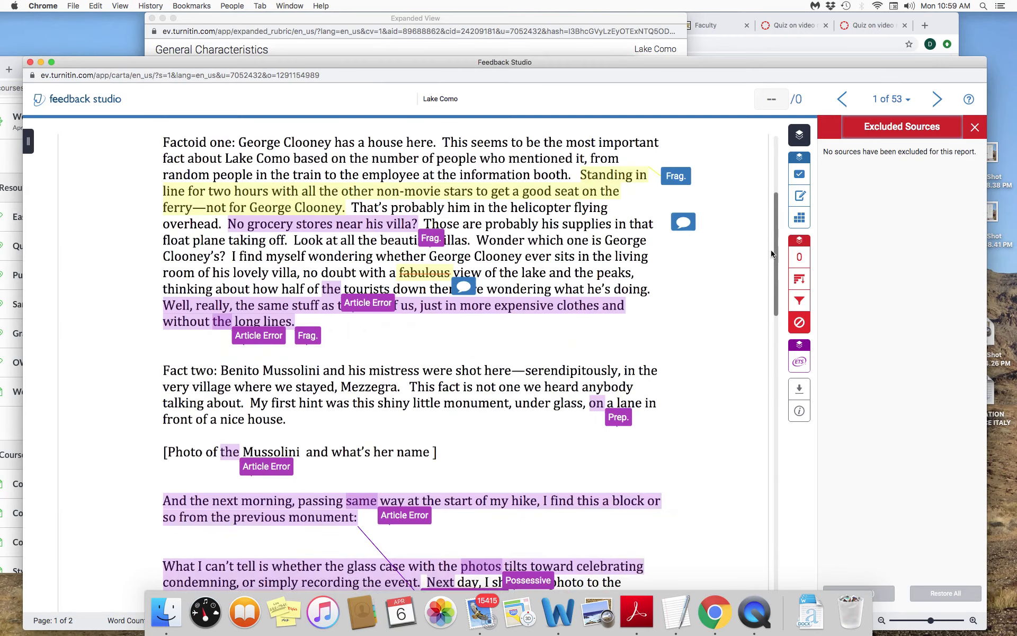
scroll(762, 281, "down", 6)
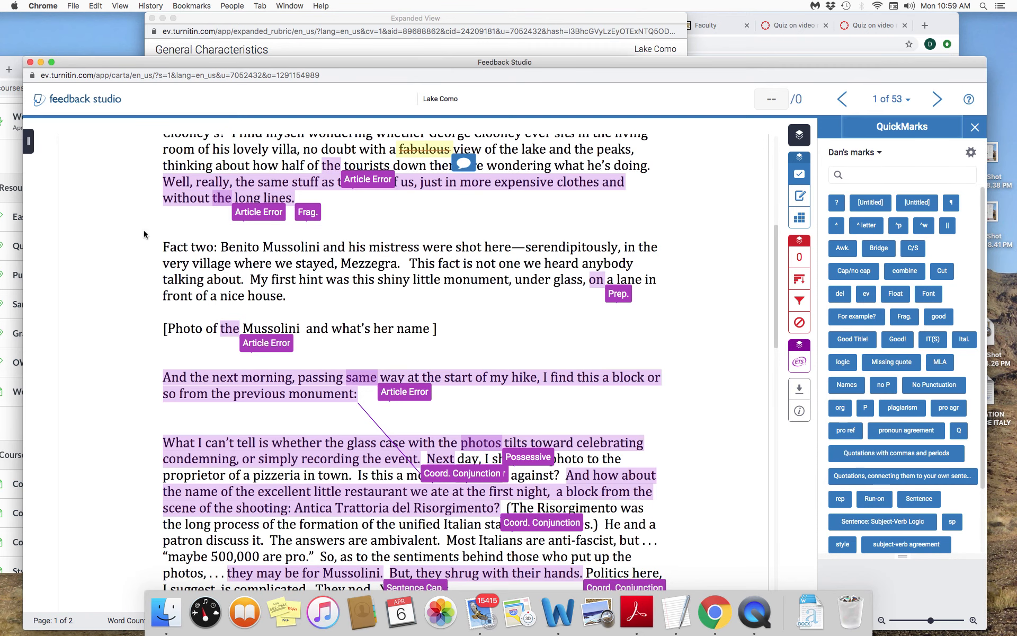
- Move the Feedback Studio window aside to uncover the Canvas modules page and the submissions list
left_click_drag(106, 61, 424, 307)
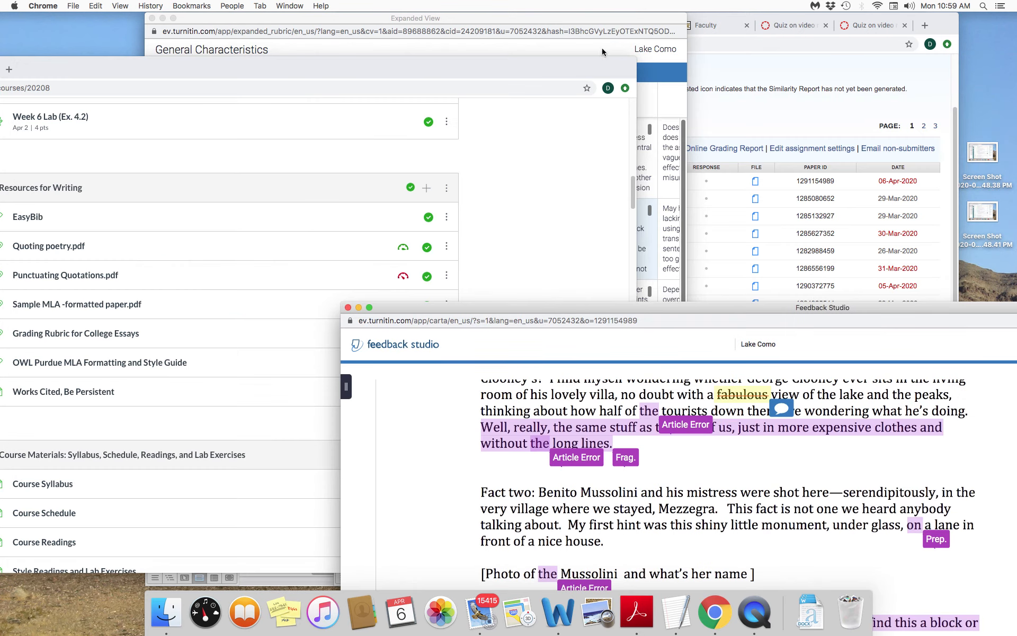